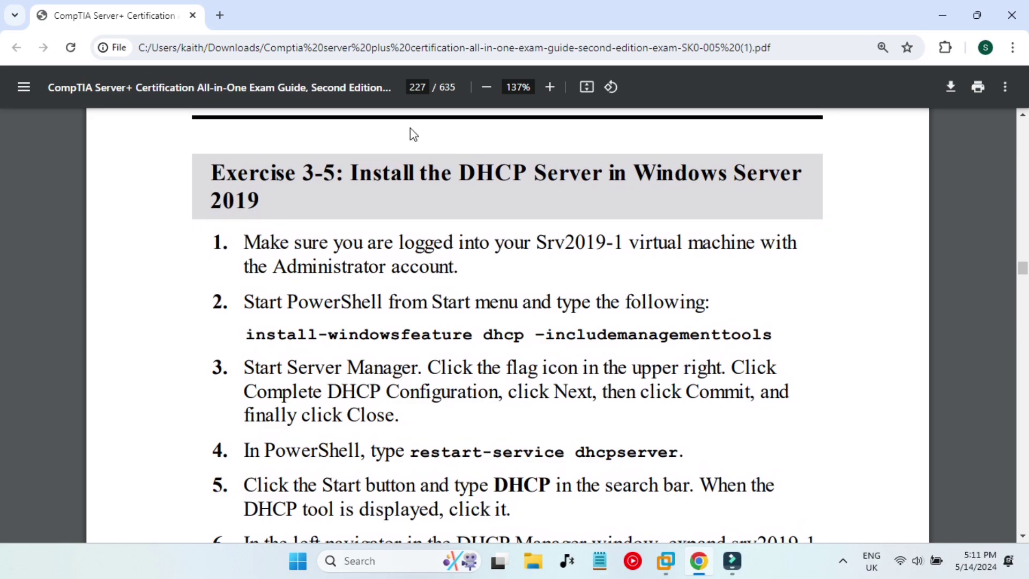
# Read the start of Exercise 3-5, highlighting the install-windowsfeature dhcp command and step 6's DHCP Manager instructions.
pyautogui.moveTo(351, 172); pyautogui.dragTo(616, 170)
pyautogui.click(592, 208)
pyautogui.scroll(-2, 592, 208)
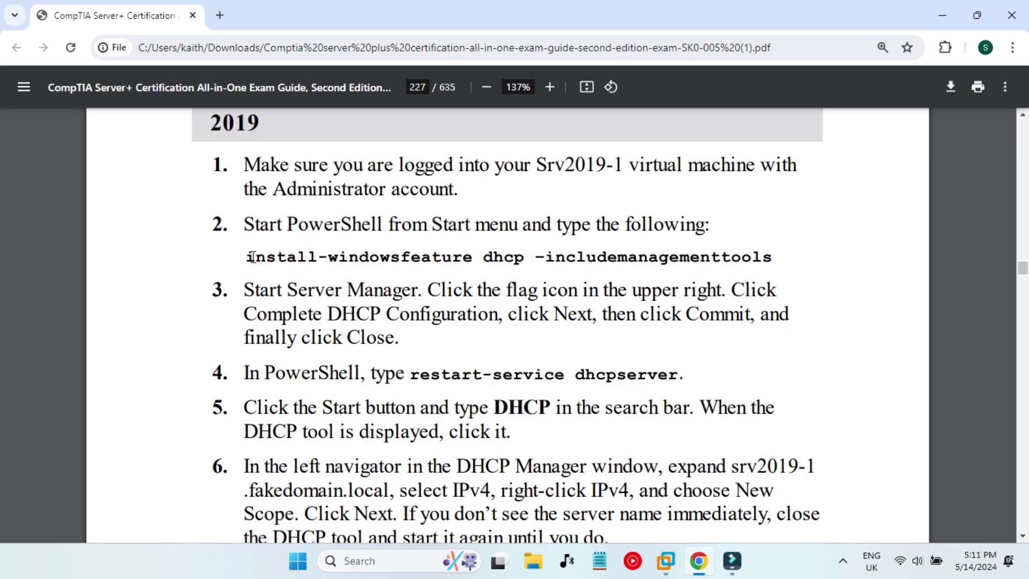
pyautogui.moveTo(248, 256); pyautogui.dragTo(658, 260)
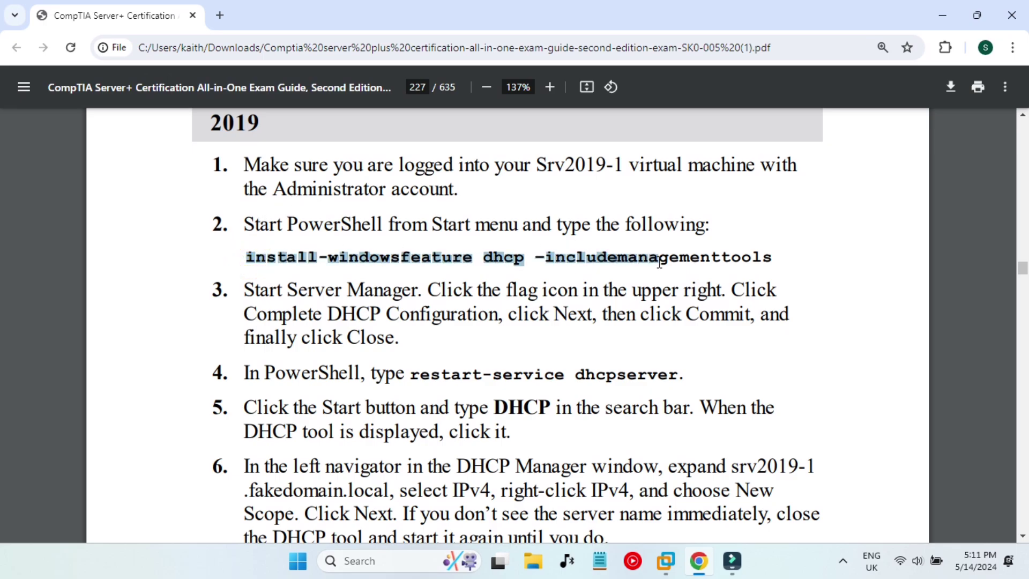
pyautogui.click(799, 279)
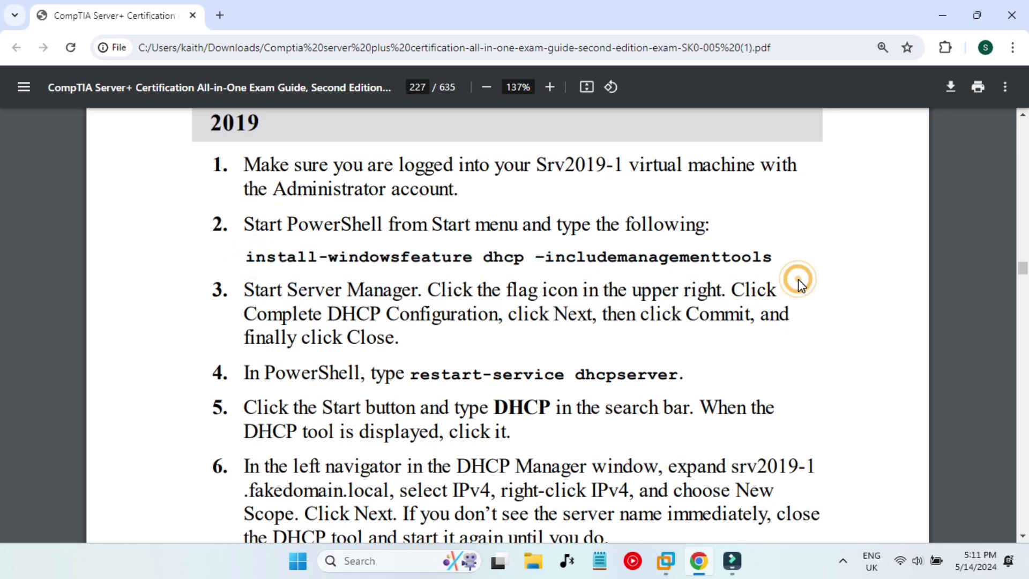
pyautogui.scroll(-1, 618, 300)
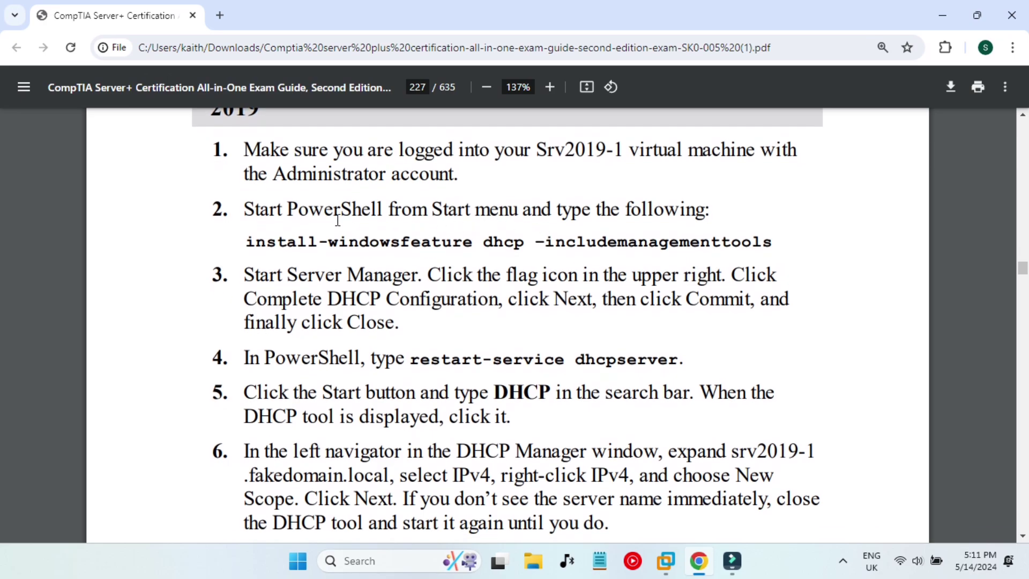
pyautogui.moveTo(320, 210); pyautogui.dragTo(444, 223)
pyautogui.click(520, 351)
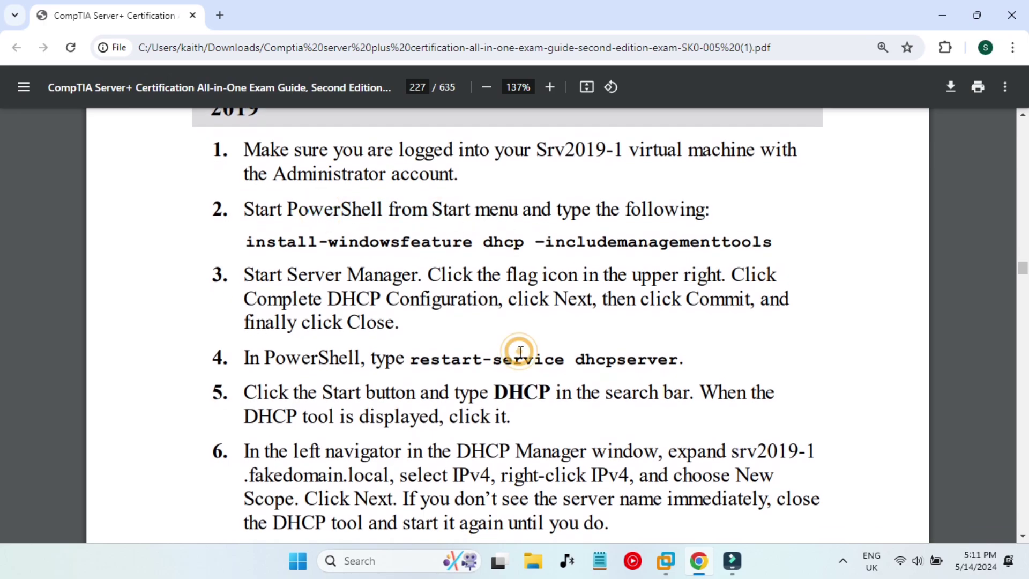
pyautogui.scroll(-1, 520, 351)
pyautogui.moveTo(405, 313); pyautogui.dragTo(615, 313)
pyautogui.scroll(-2, 602, 322)
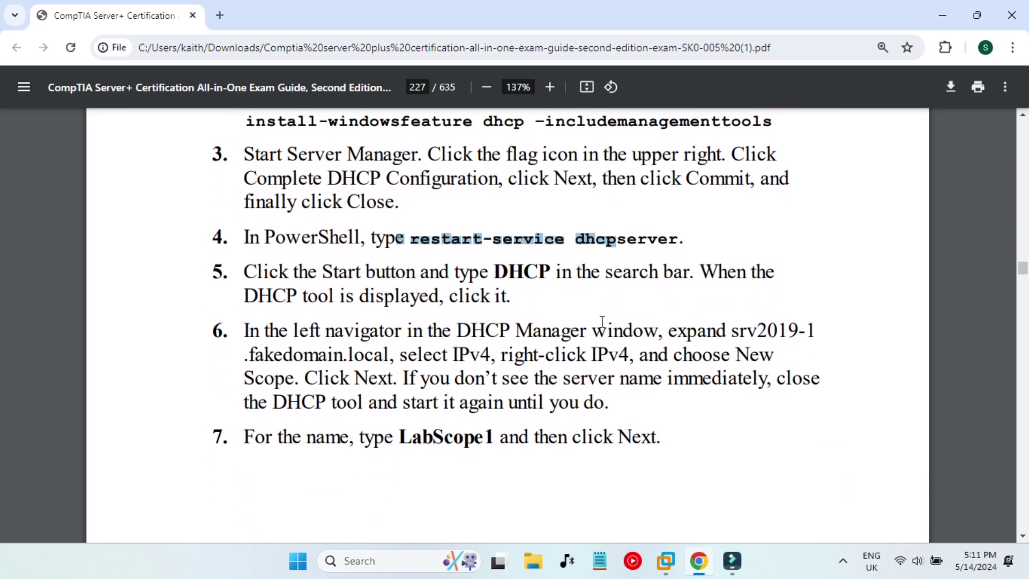
pyautogui.scroll(-1, 602, 321)
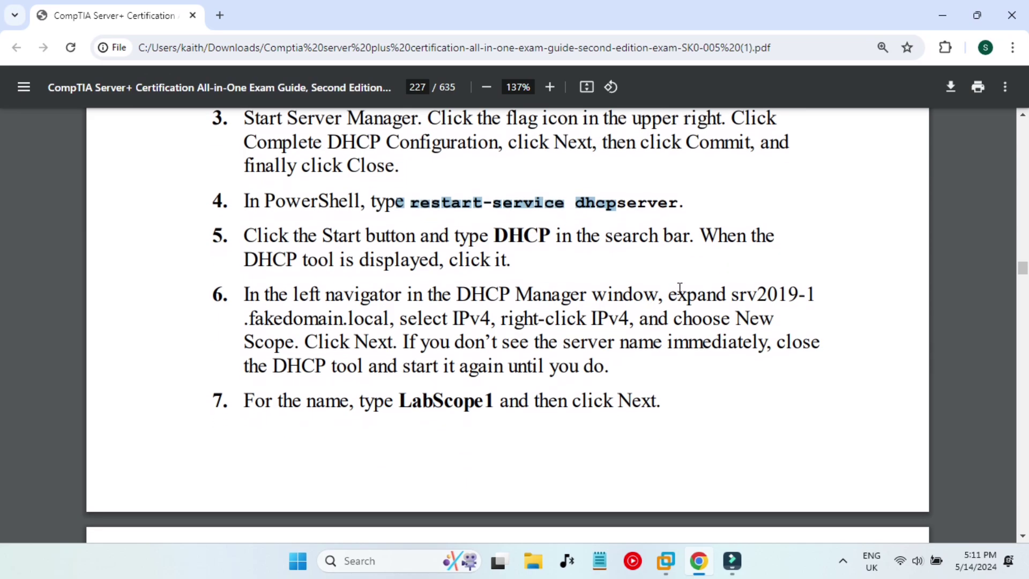
pyautogui.moveTo(667, 294); pyautogui.dragTo(729, 322)
pyautogui.click(529, 358)
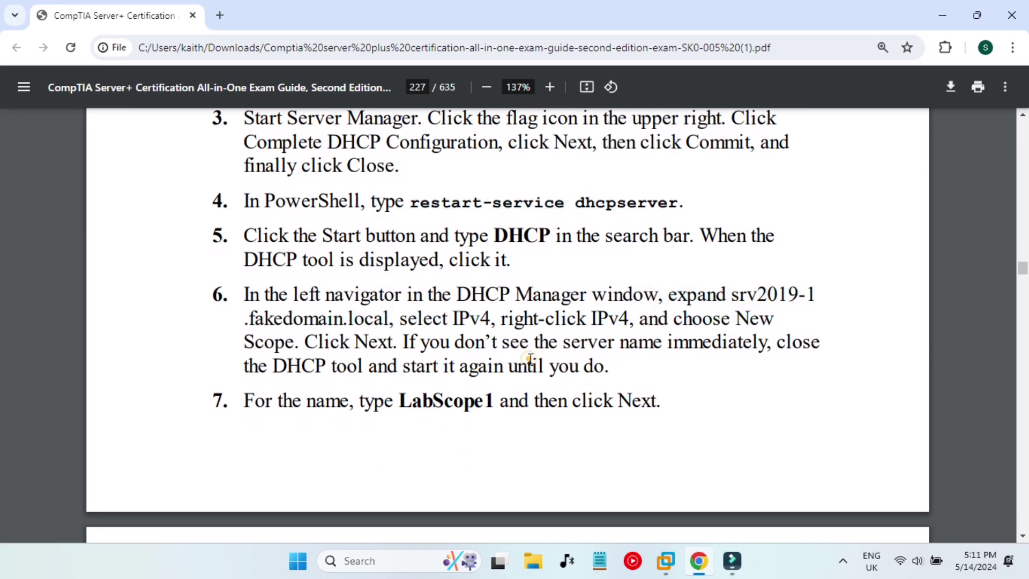
# Review the scope details (LabScope1, 192.168.1.50–192.168.1.80, 192.168.1.200), then minimize Chrome.
pyautogui.scroll(-2, 530, 358)
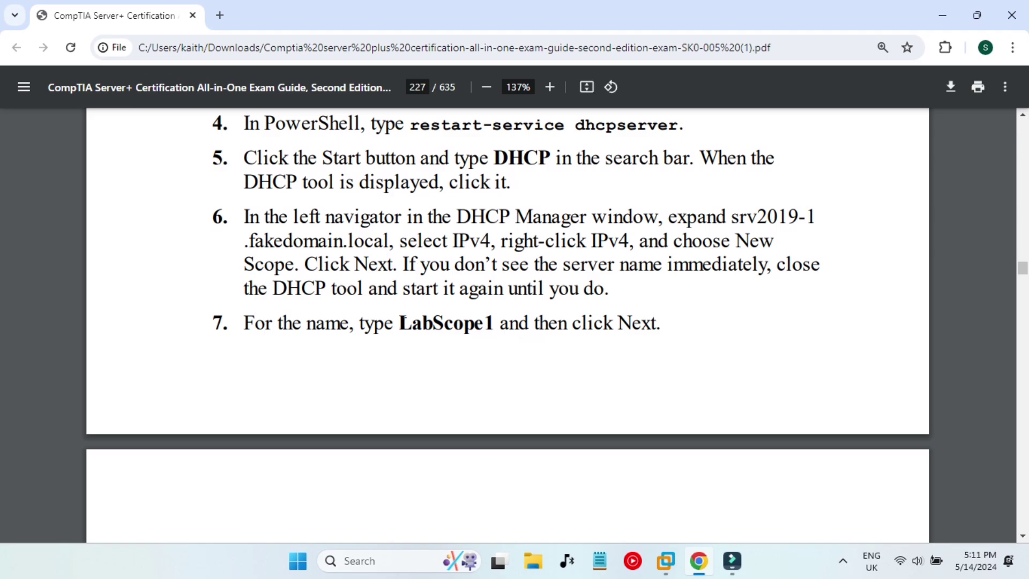
pyautogui.moveTo(401, 323); pyautogui.dragTo(475, 327)
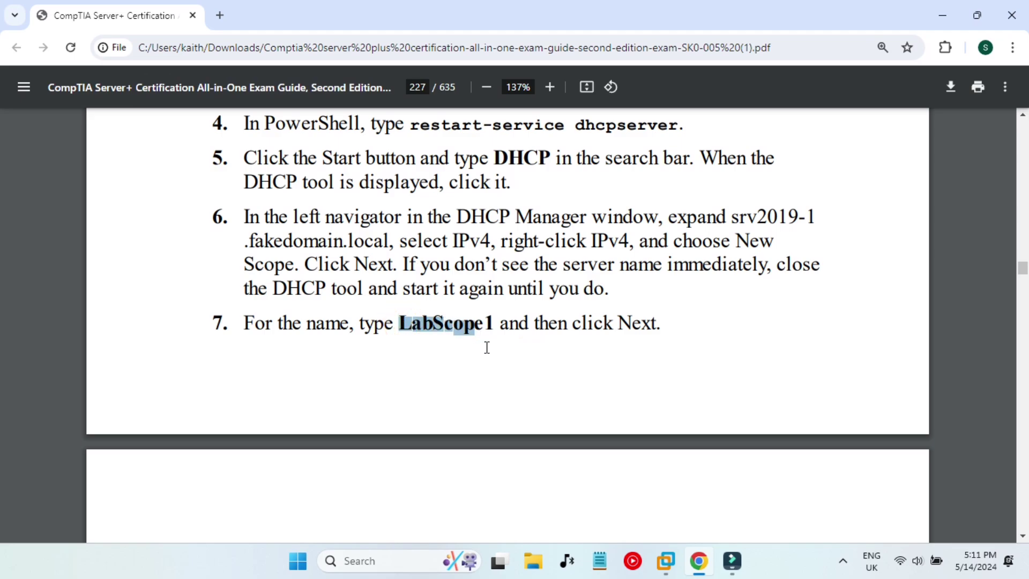
pyautogui.click(486, 347)
pyautogui.scroll(-1, 486, 347)
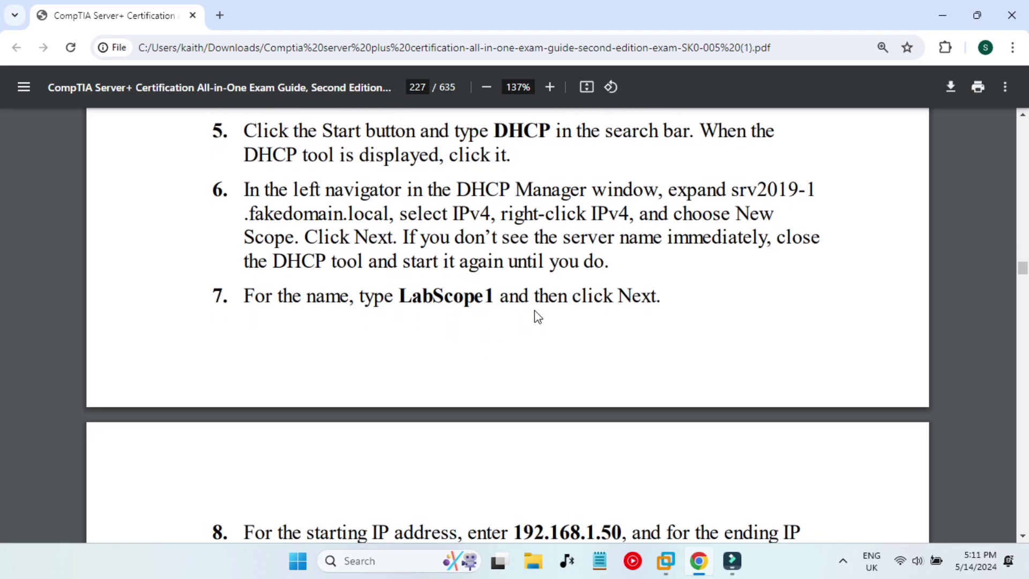
pyautogui.scroll(-1, 516, 241)
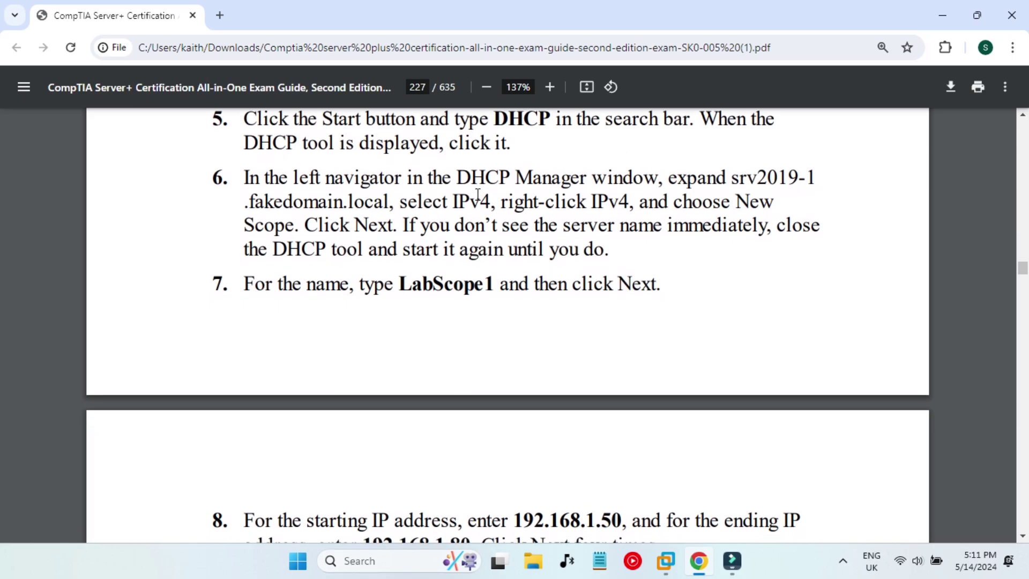
pyautogui.scroll(-1, 462, 229)
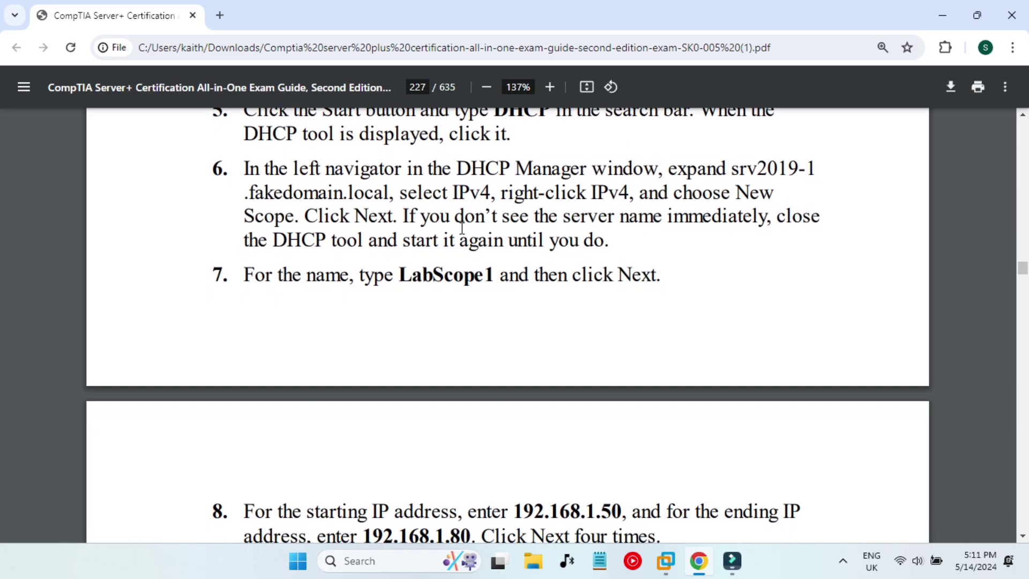
pyautogui.scroll(-3, 461, 228)
pyautogui.scroll(-1, 533, 371)
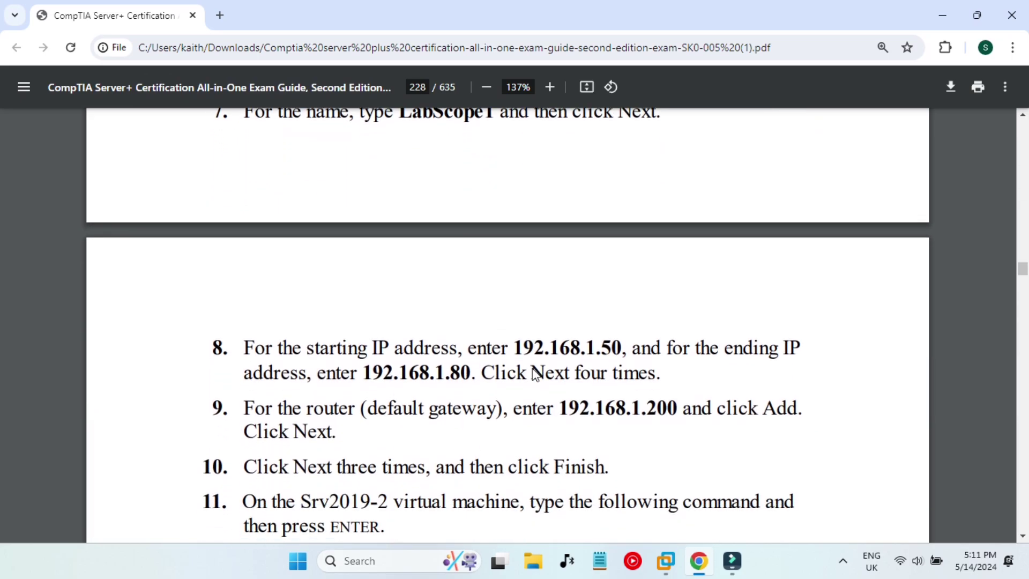
pyautogui.moveTo(505, 343); pyautogui.dragTo(585, 386)
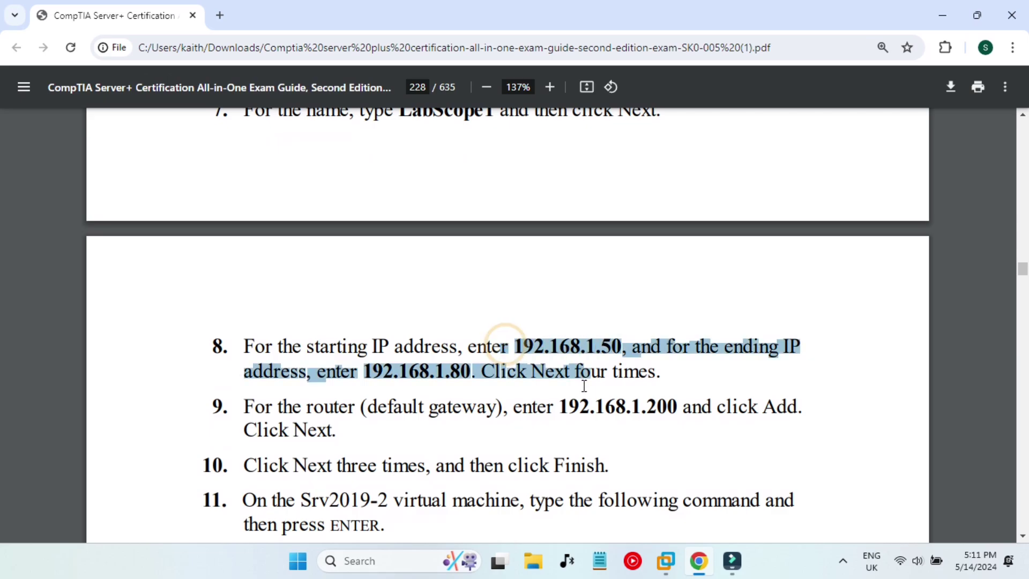
pyautogui.scroll(-3, 585, 386)
pyautogui.moveTo(556, 308); pyautogui.dragTo(682, 321)
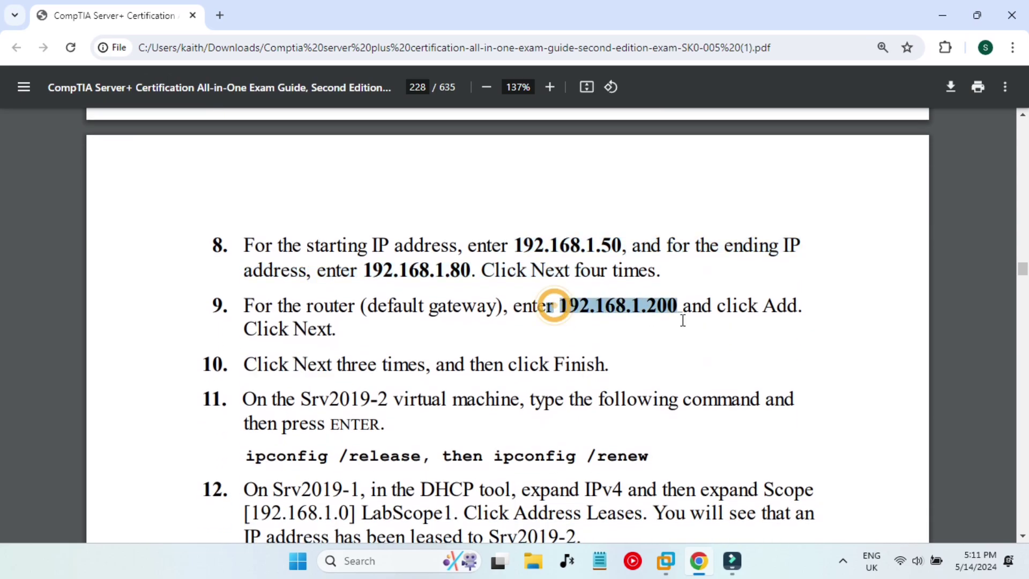
pyautogui.scroll(-2, 680, 320)
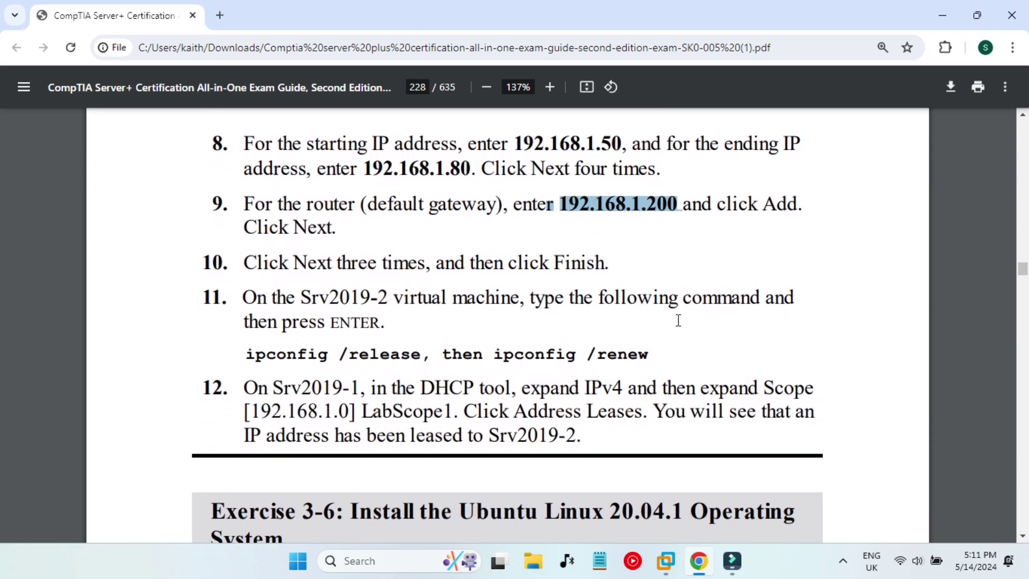
pyautogui.scroll(-1, 351, 290)
pyautogui.click(319, 285)
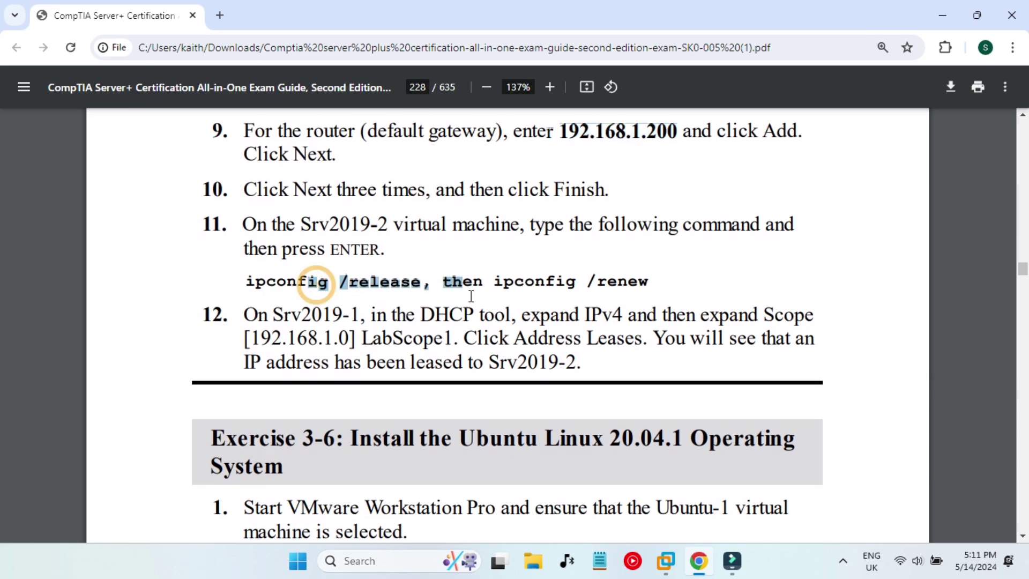
pyautogui.scroll(8, 509, 328)
pyautogui.scroll(2, 509, 328)
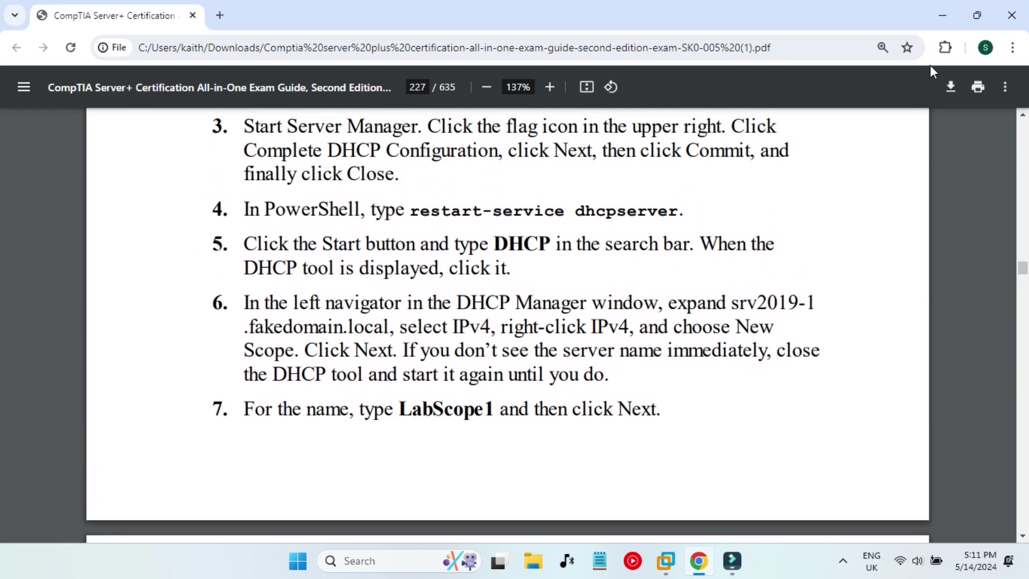
pyautogui.click(942, 15)
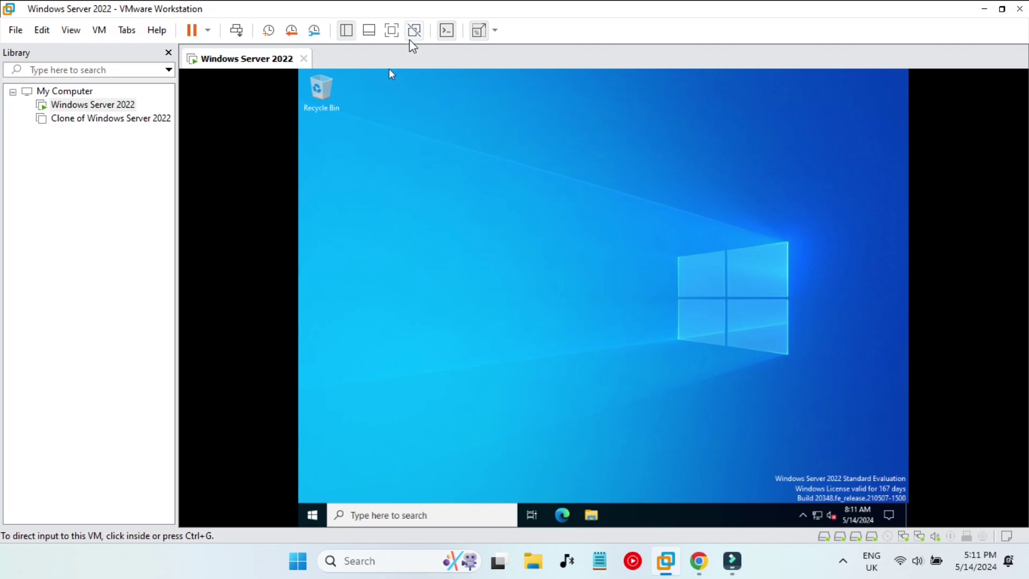
# Launch Server Manager full screen and select the DHCP Server role with its management tools.
pyautogui.click(392, 30)
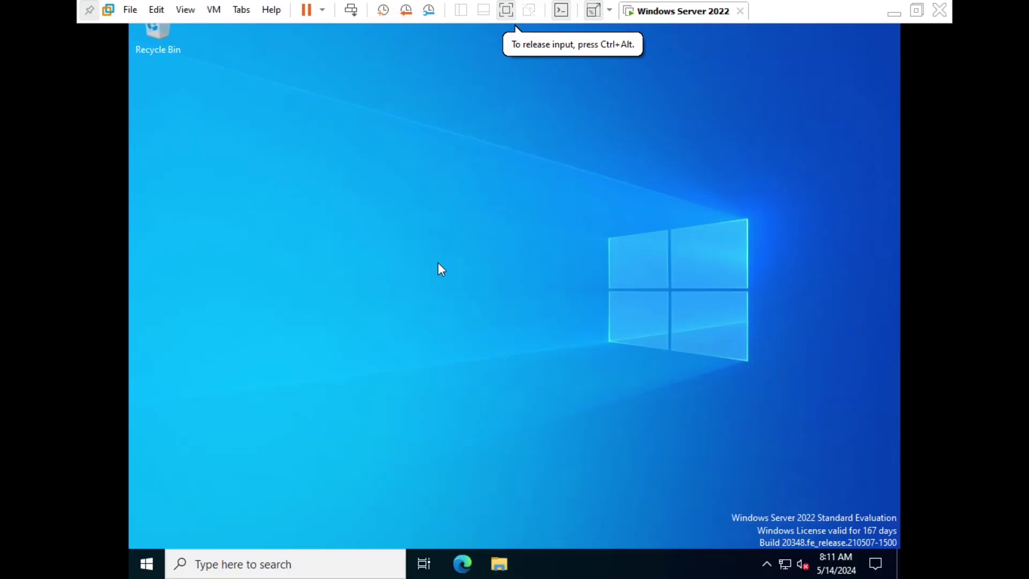
pyautogui.click(149, 564)
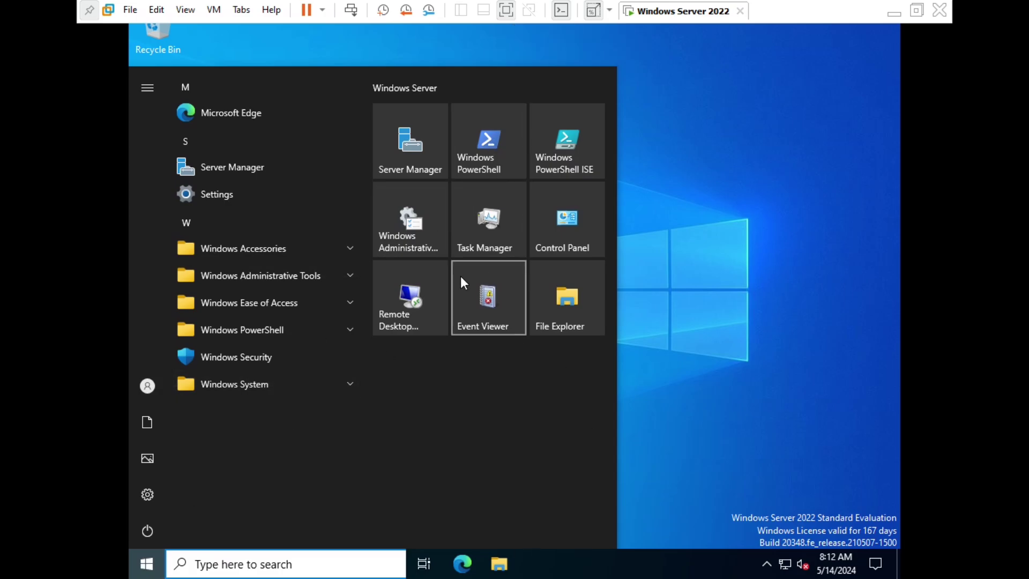
pyautogui.click(404, 172)
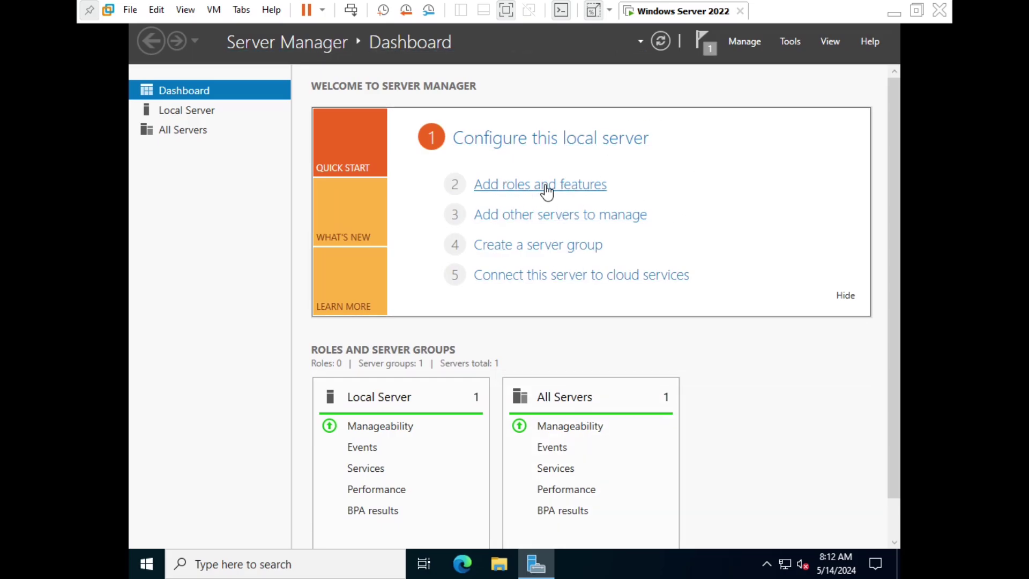
pyautogui.click(526, 194)
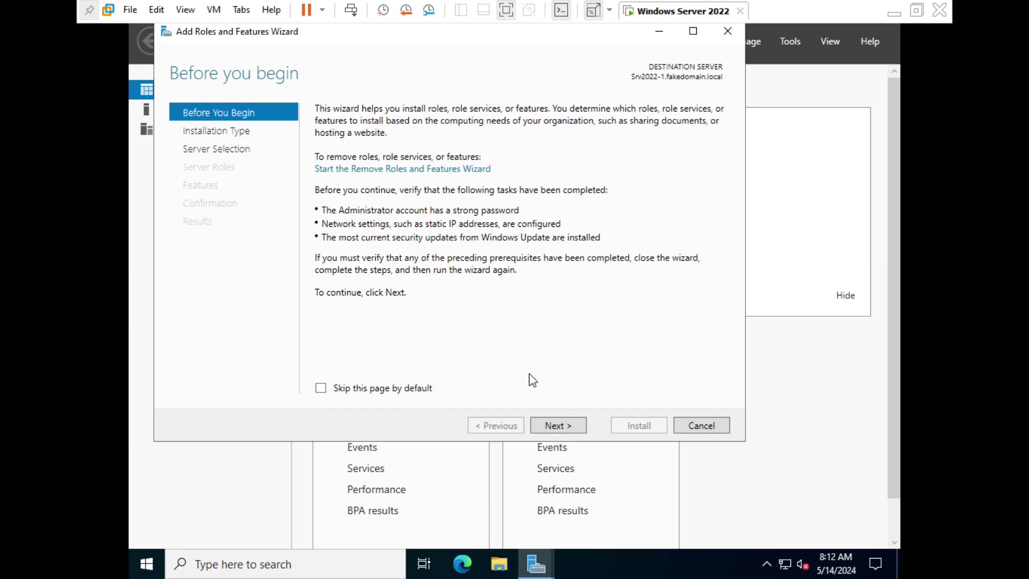
pyautogui.click(570, 425)
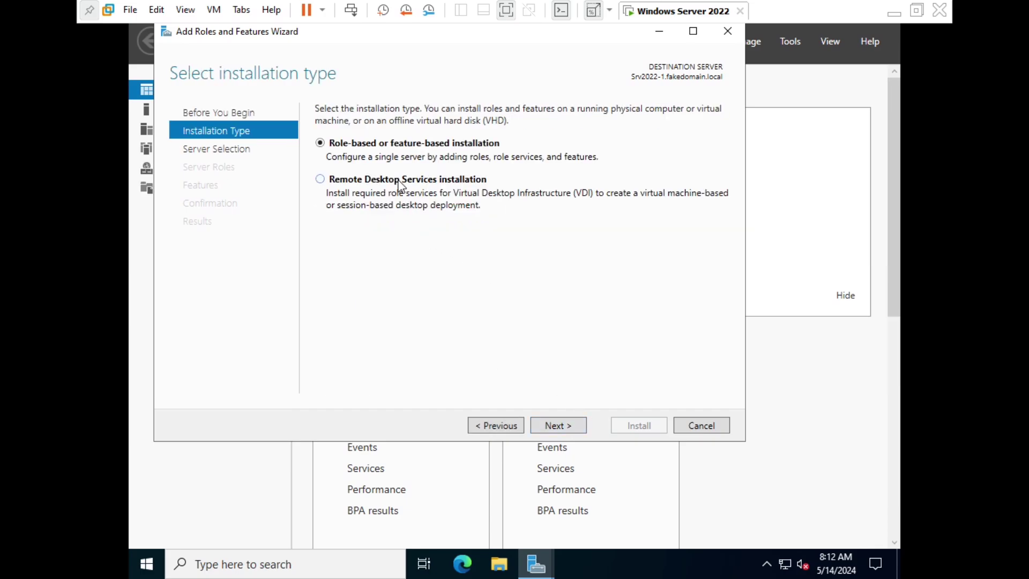
pyautogui.click(555, 425)
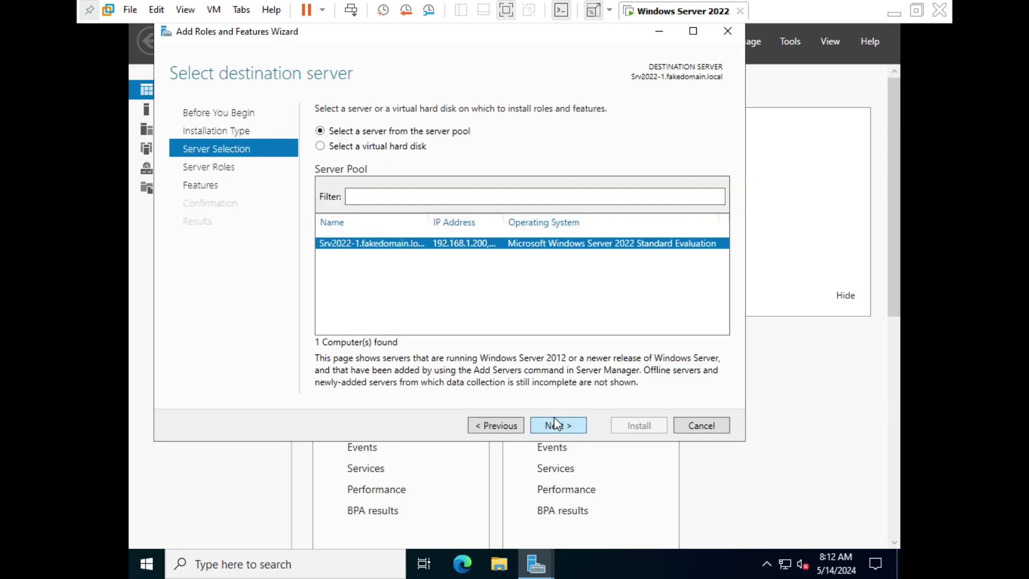
pyautogui.click(556, 424)
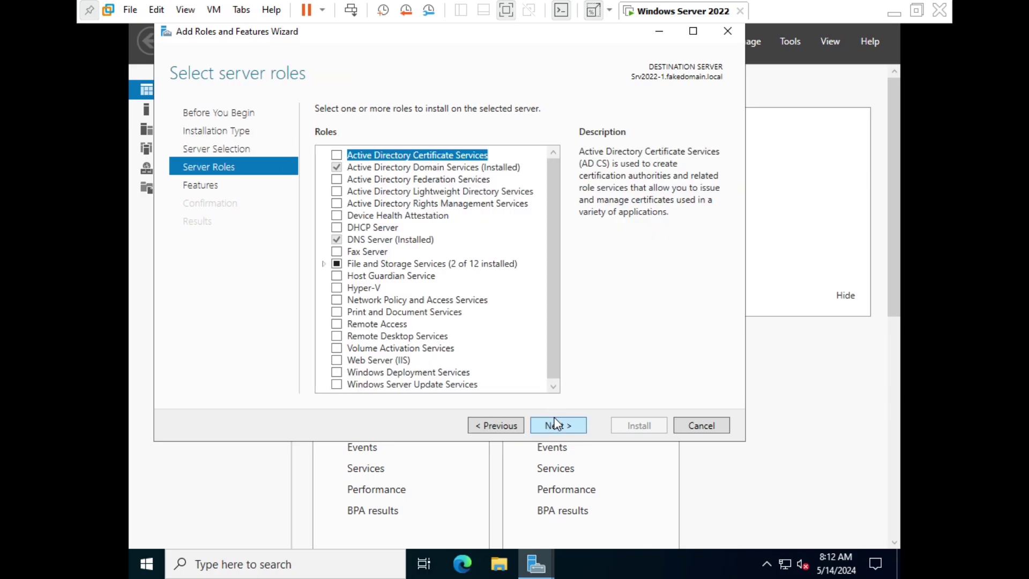
pyautogui.click(337, 227)
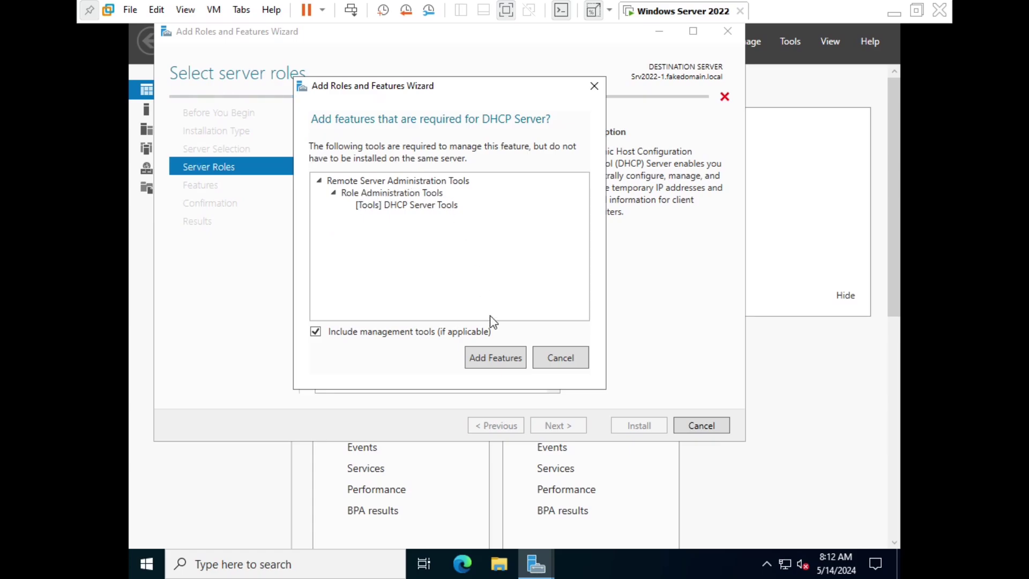
pyautogui.click(490, 358)
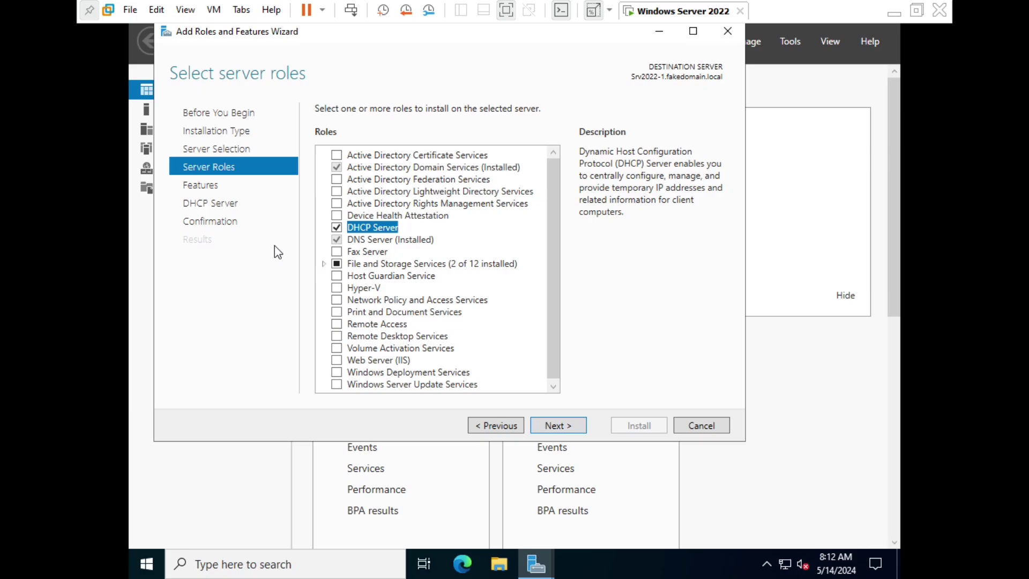
# Cancel the Add Roles and Features wizard and close Server Manager.
pyautogui.click(702, 432)
pyautogui.rightClick(536, 563)
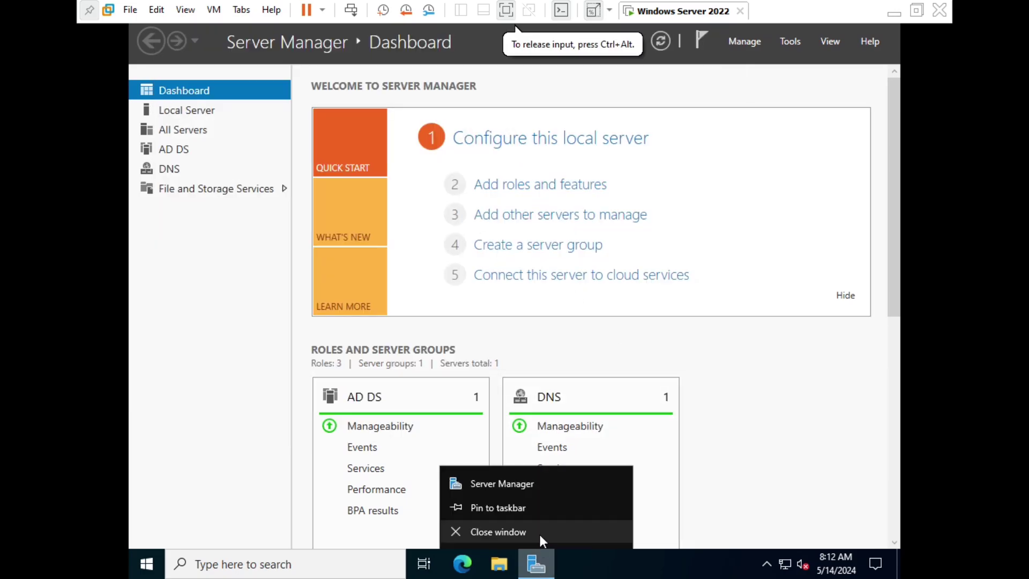
pyautogui.click(536, 532)
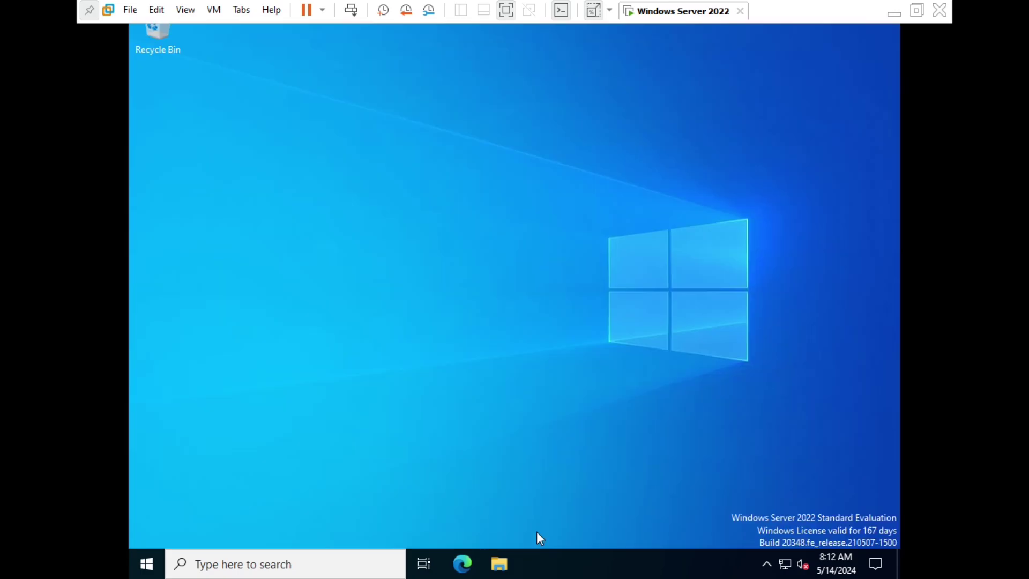
# Run Install-WindowsFeature dhcp -IncludeManagementTools in Windows PowerShell.
pyautogui.click(234, 555)
pyautogui.click(516, 191)
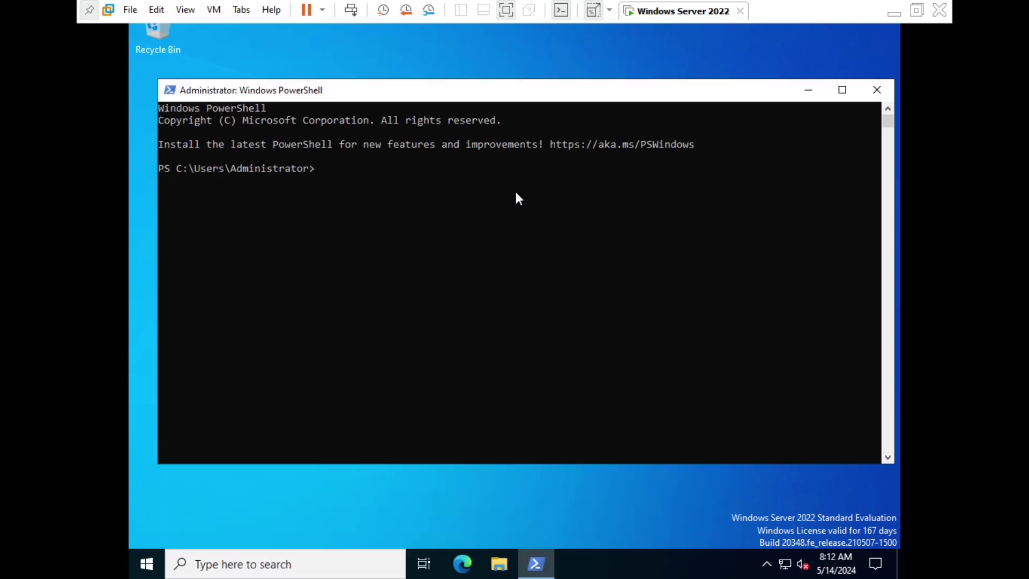
pyautogui.write('install-wind')
pyautogui.press('Tab')
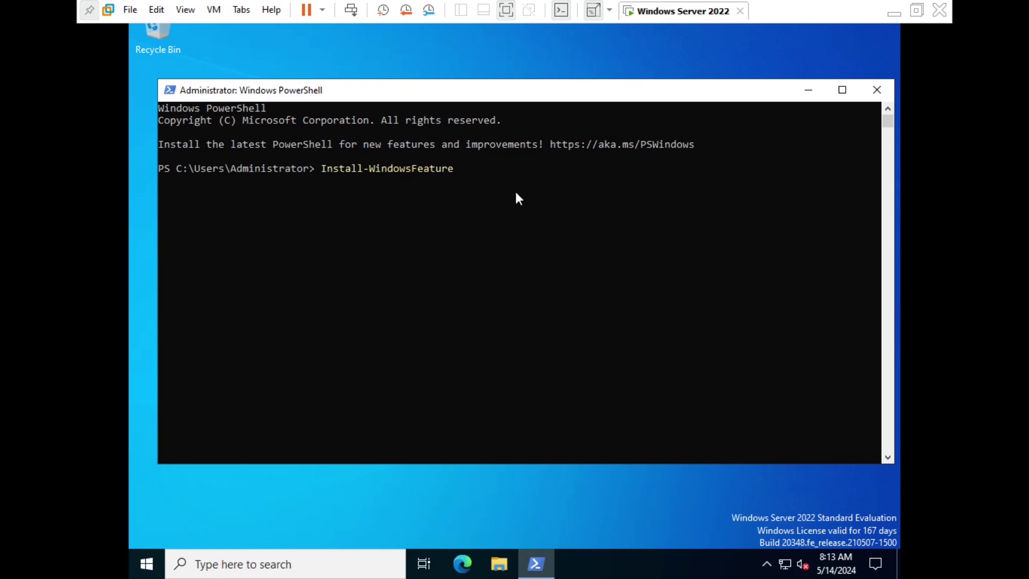
pyautogui.write('dhcp')
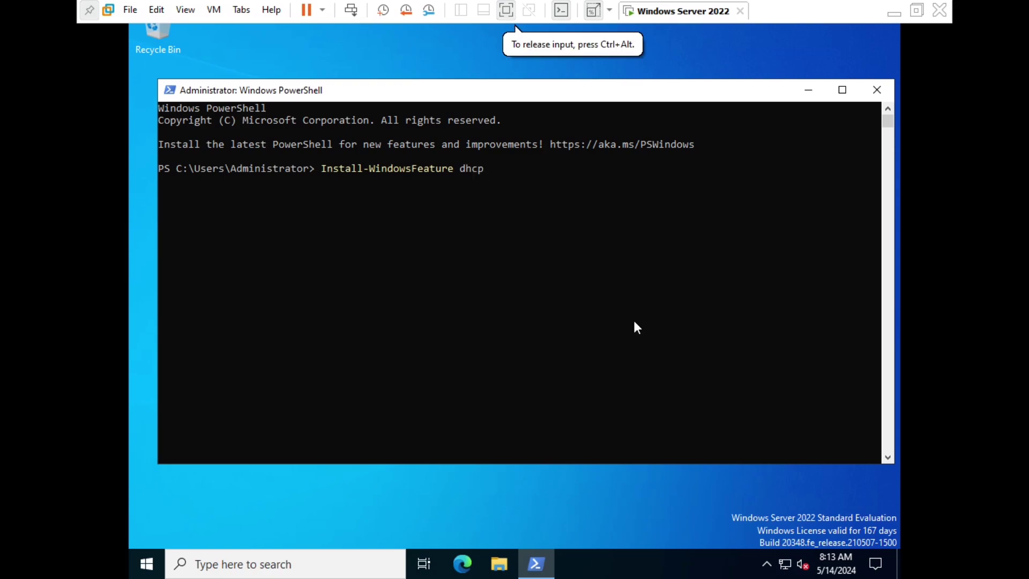
pyautogui.write(' -include')
pyautogui.press('Tab')
pyautogui.press('Tab')
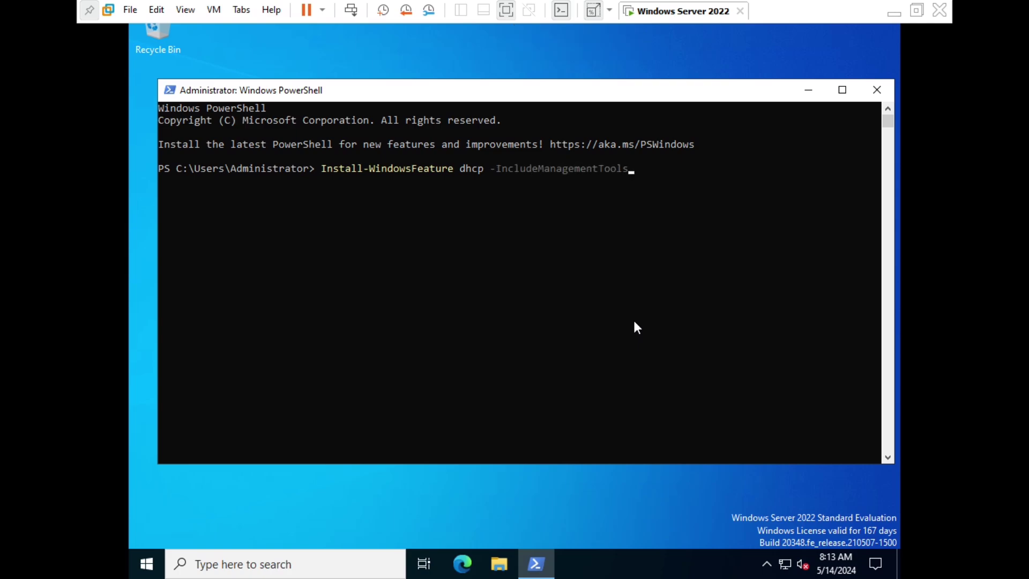
pyautogui.press('Return')
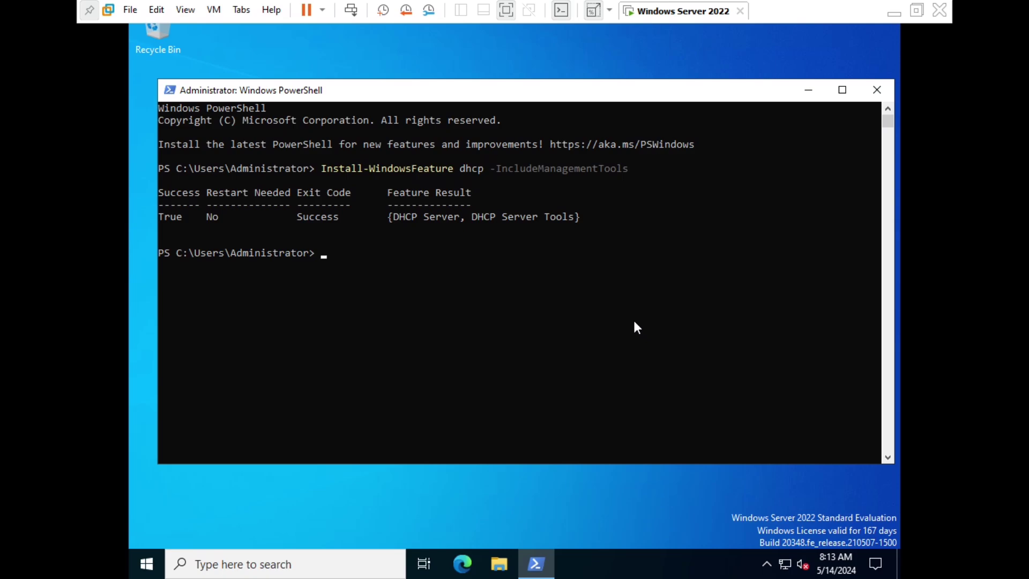
# Check the install output for Success True, Restart Needed No and exit code Success, then minimize PowerShell.
pyautogui.moveTo(160, 216); pyautogui.dragTo(188, 217)
pyautogui.doubleClick(213, 217)
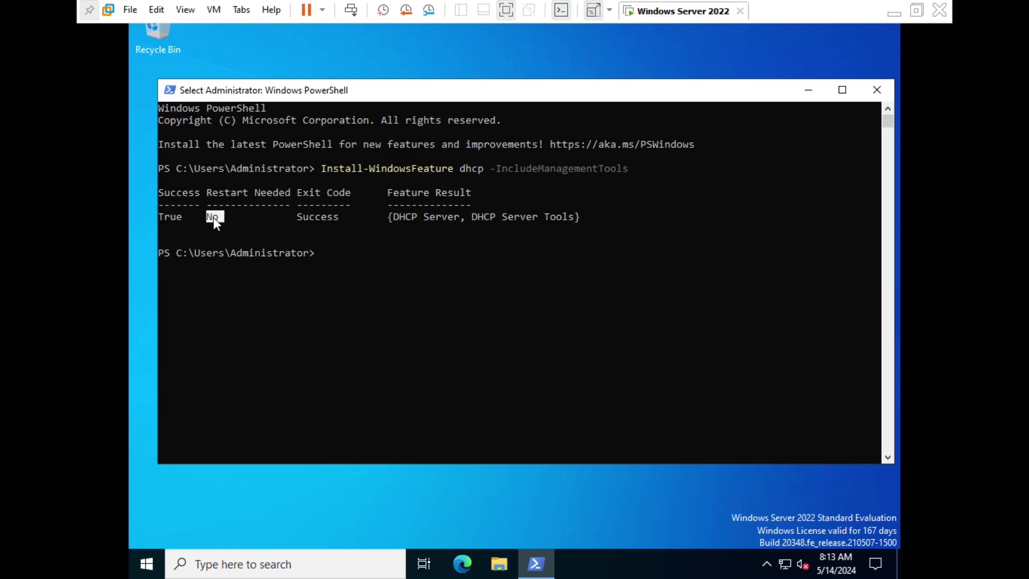
pyautogui.doubleClick(315, 217)
pyautogui.moveTo(404, 228); pyautogui.dragTo(540, 220)
pyautogui.rightClick(540, 218)
pyautogui.click(808, 89)
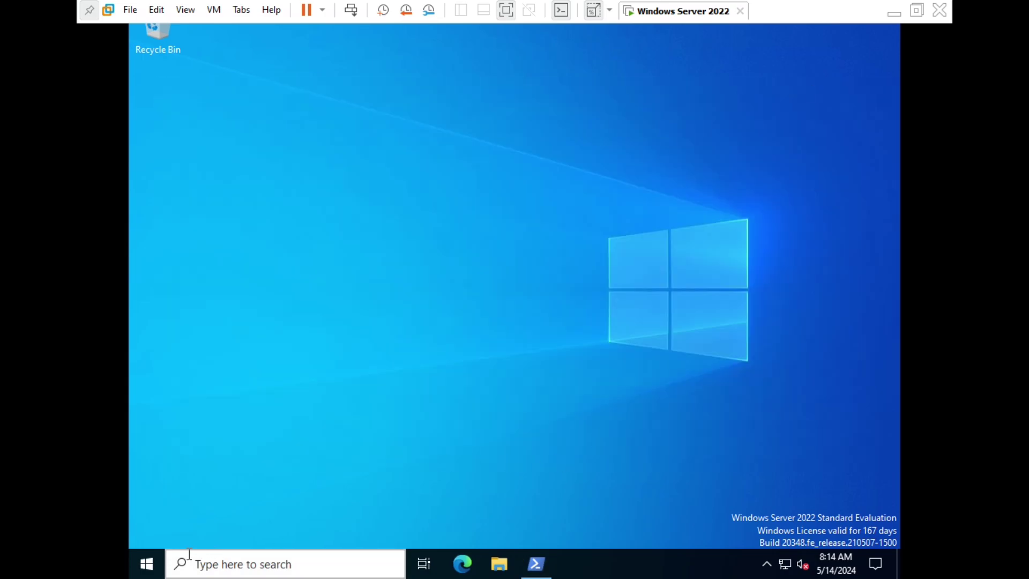
# Complete the DHCP post-install configuration from Server Manager's notifications and view the DHCP server page.
pyautogui.click(146, 564)
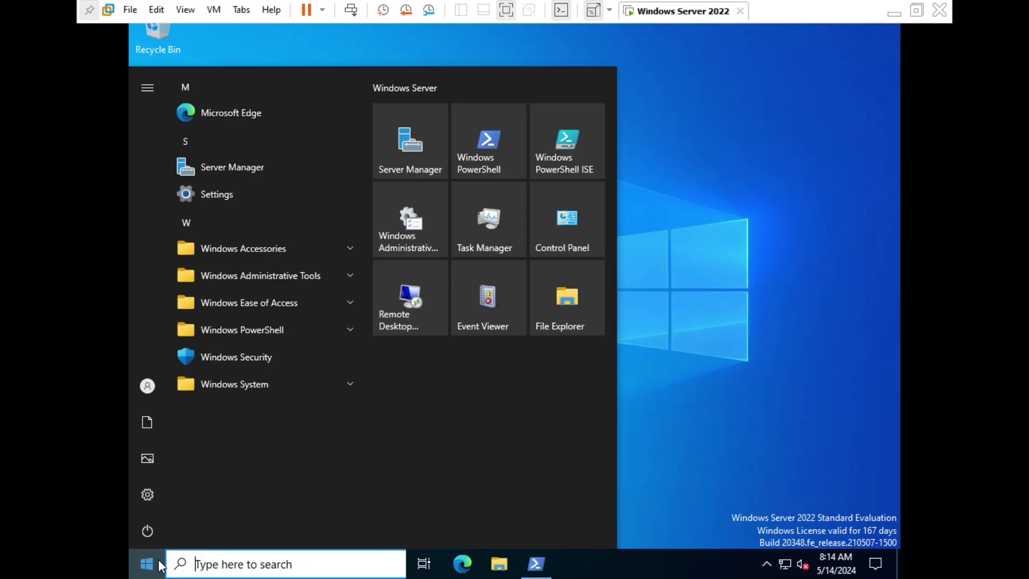
pyautogui.click(413, 165)
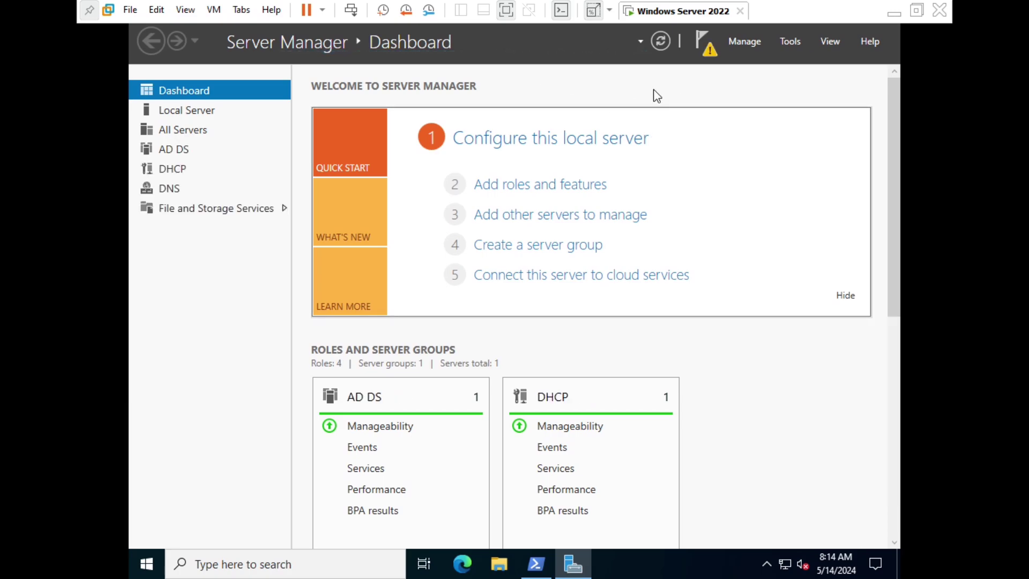
pyautogui.click(709, 49)
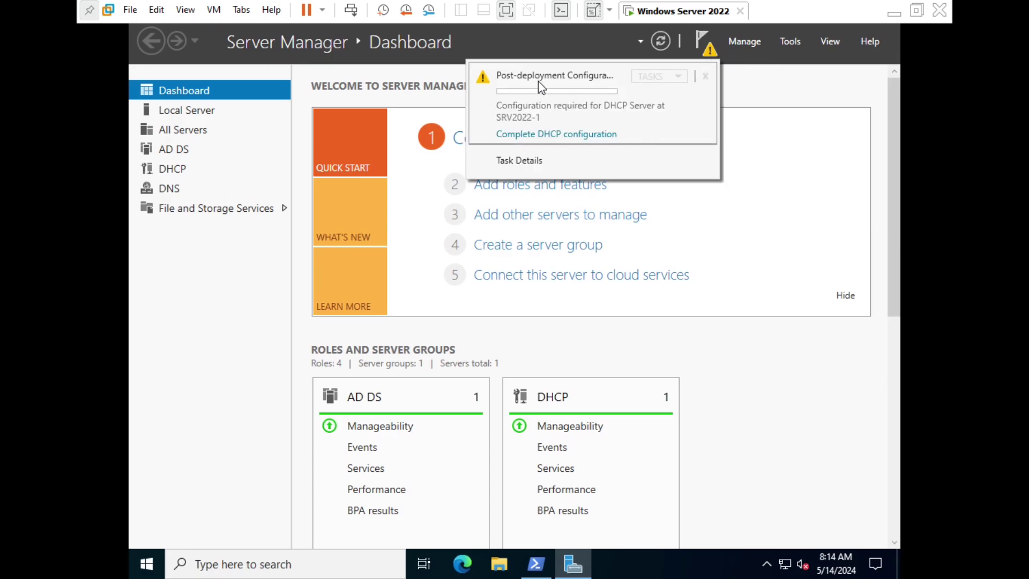
pyautogui.click(583, 134)
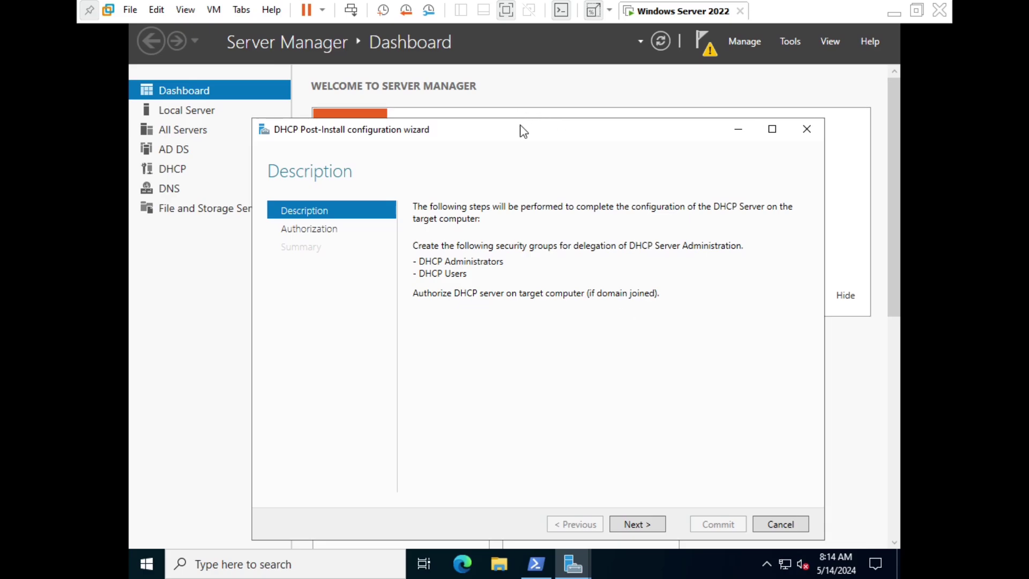
pyautogui.moveTo(523, 131); pyautogui.dragTo(519, 67)
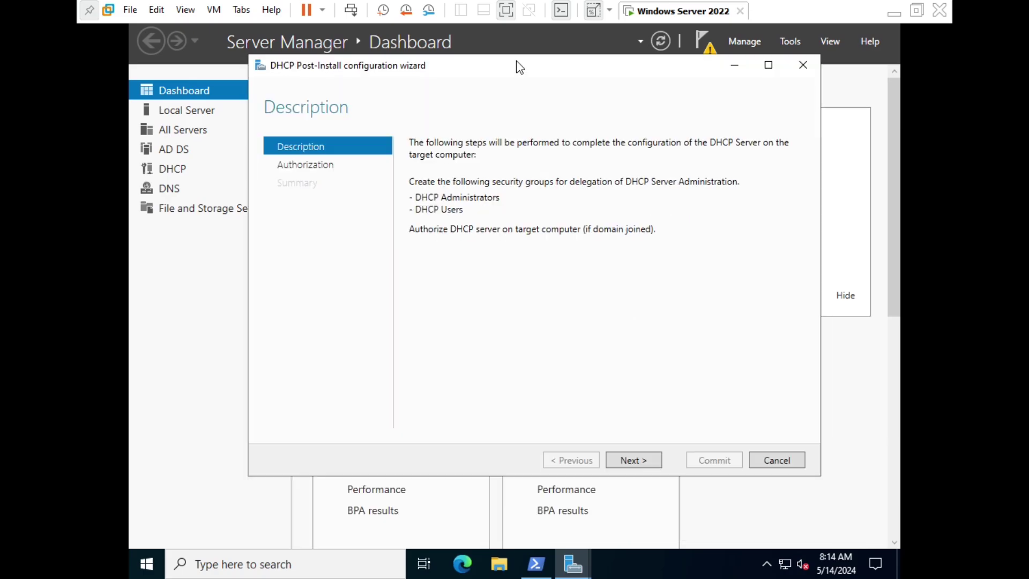
pyautogui.click(643, 470)
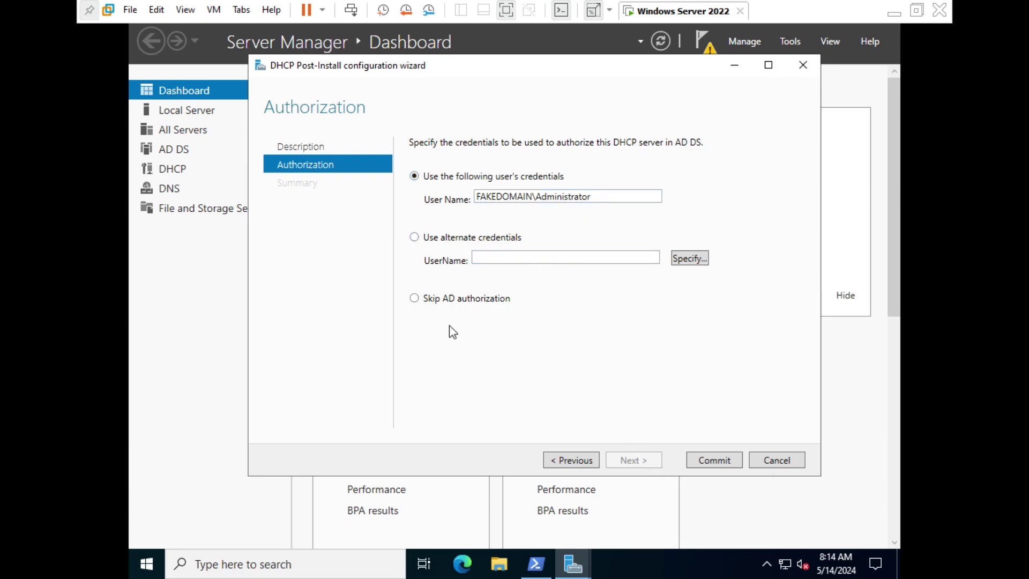
pyautogui.click(719, 459)
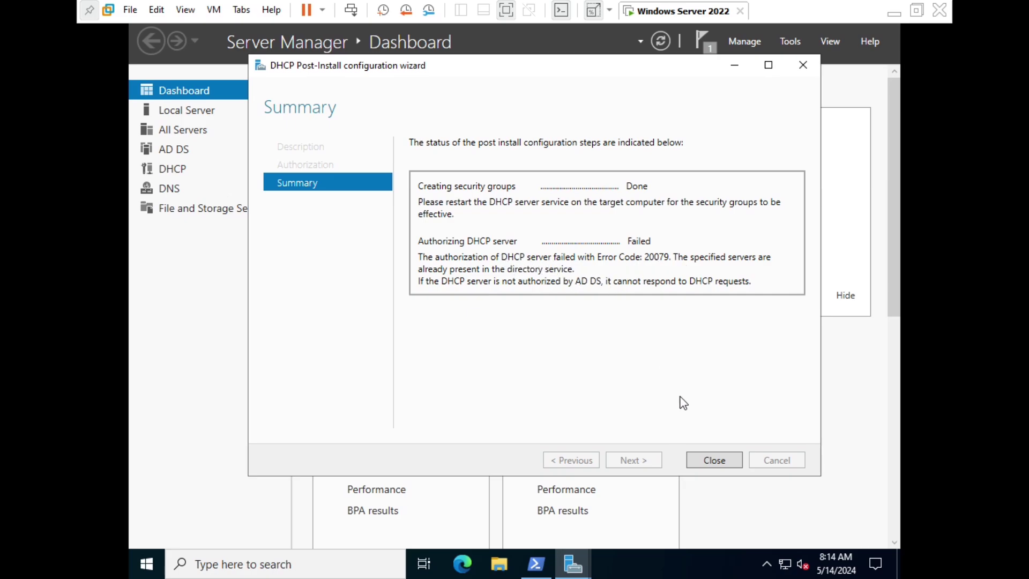
pyautogui.click(712, 461)
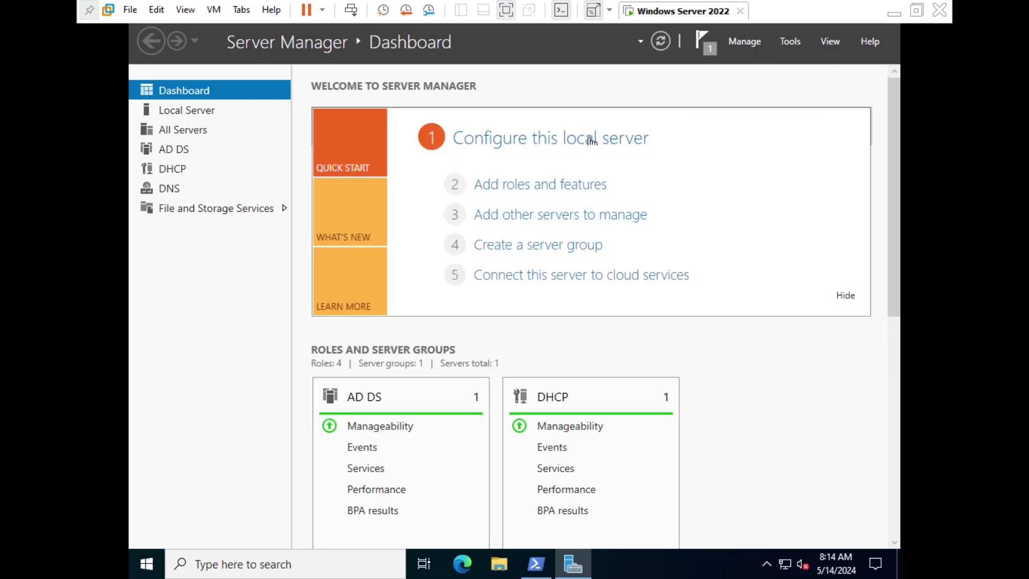
pyautogui.click(188, 172)
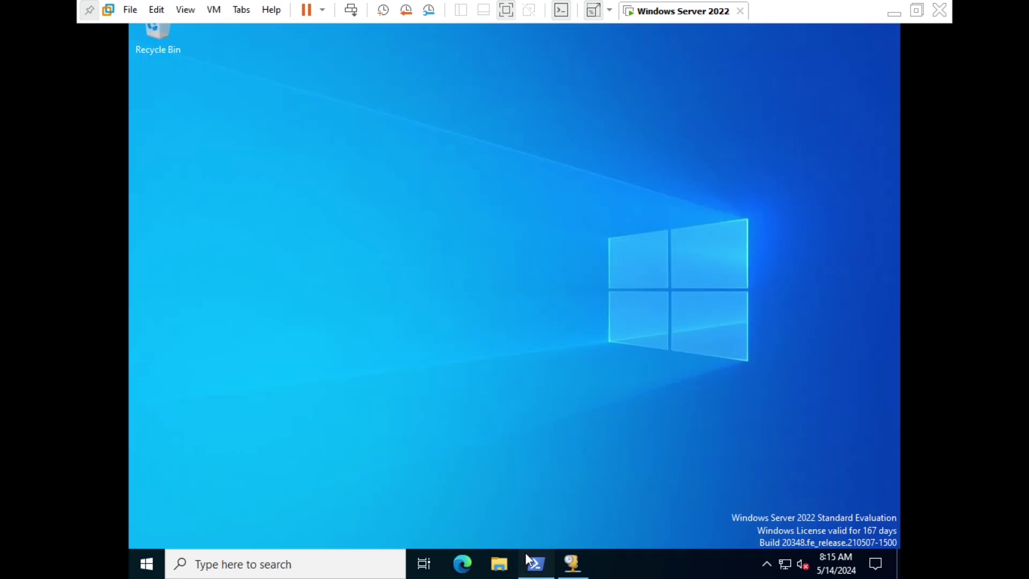
pyautogui.click(526, 559)
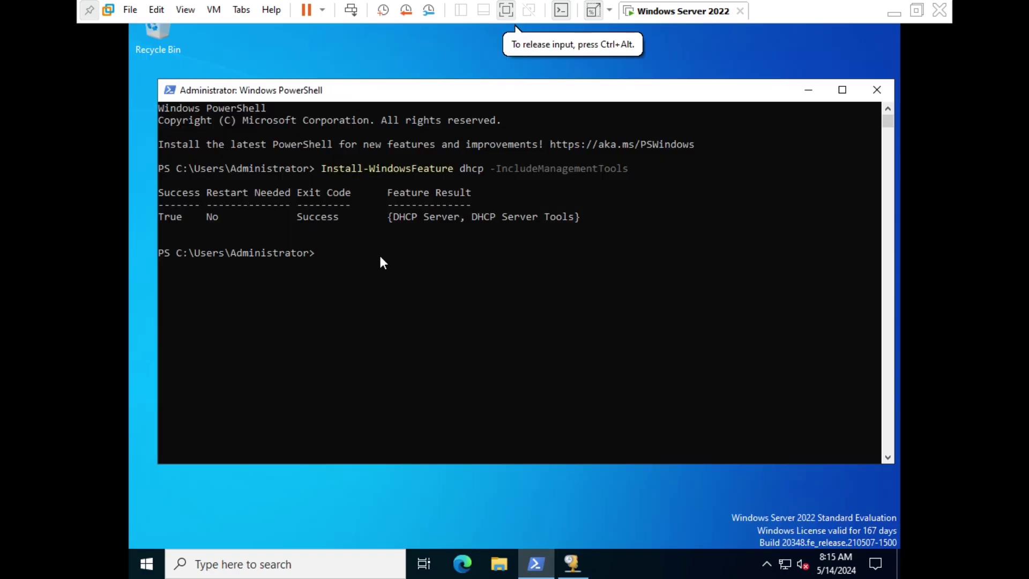
# Run Restart-Service dhcpserver twice in PowerShell.
pyautogui.write('restart-se')
pyautogui.press('Tab')
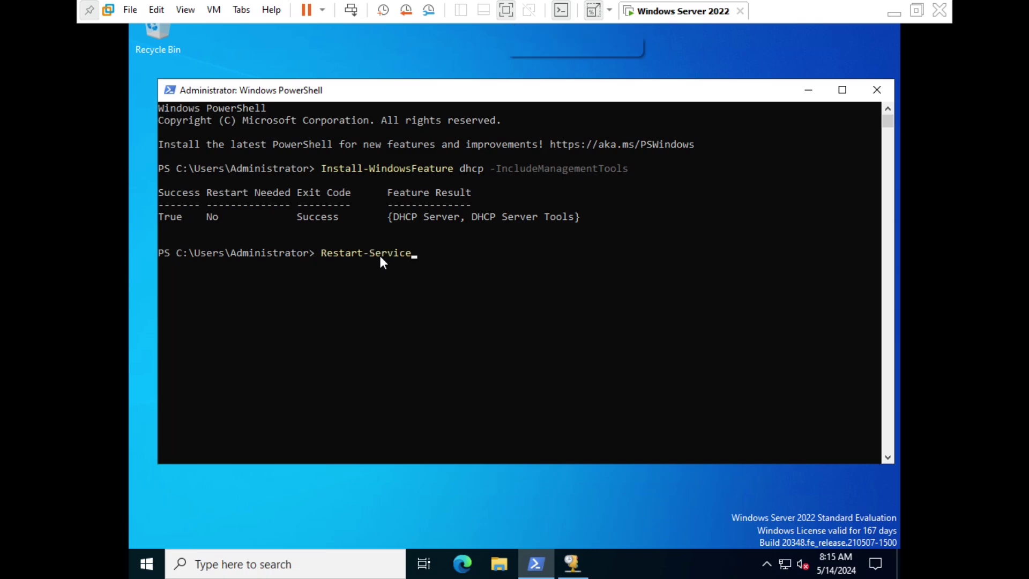
pyautogui.write('dhc')
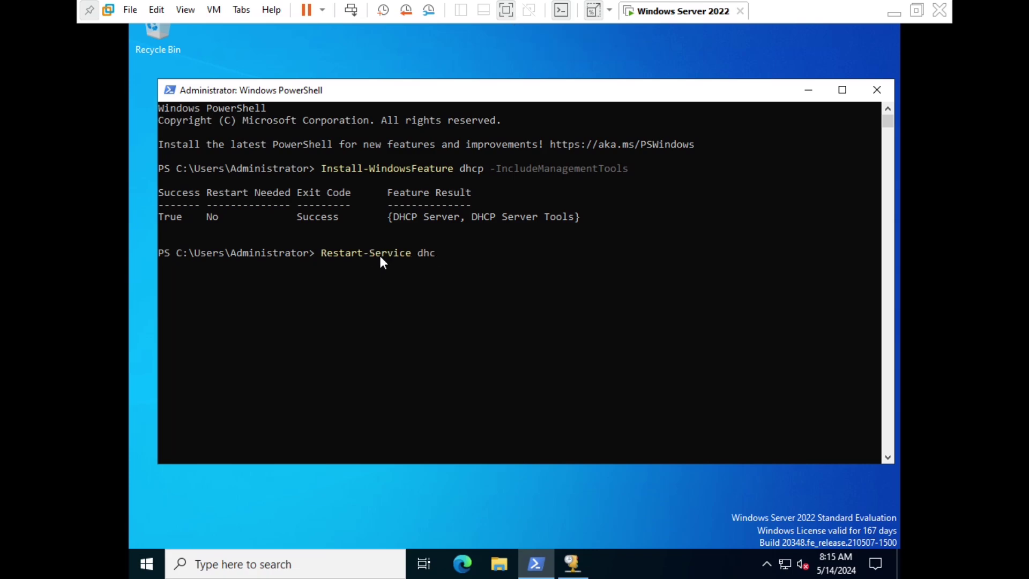
pyautogui.write('pserver')
pyautogui.press('Return')
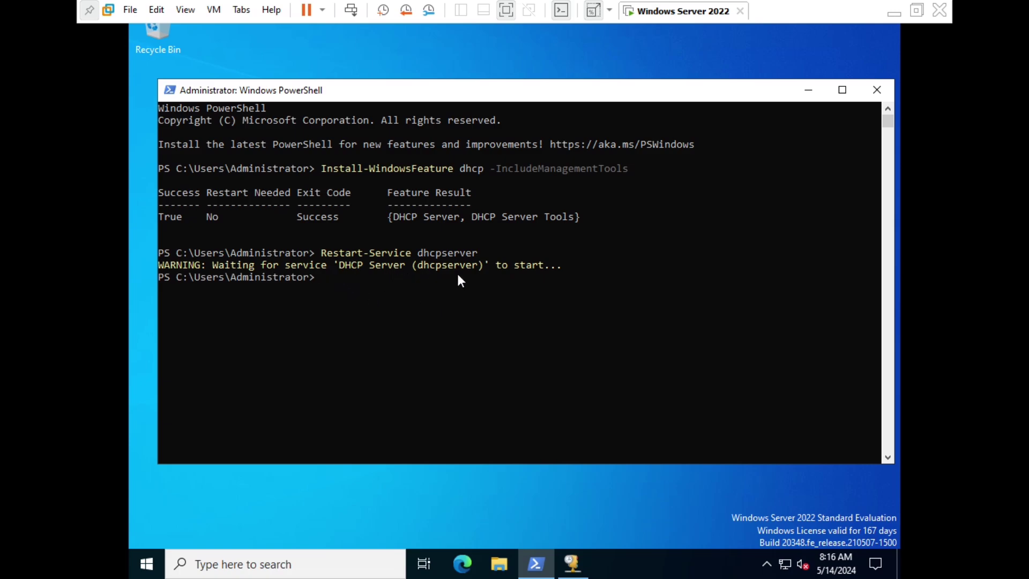
pyautogui.press('Up')
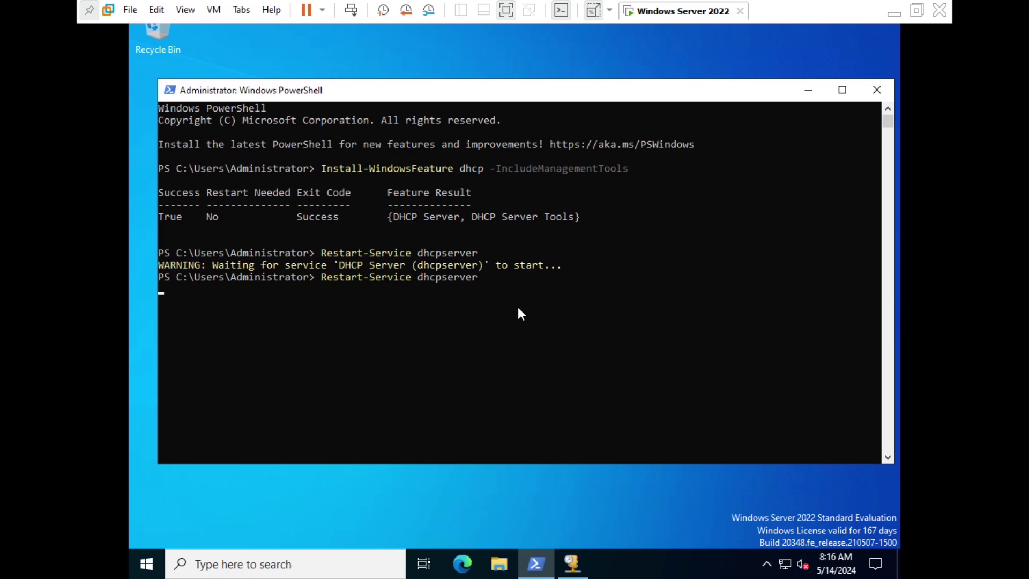
pyautogui.press('Return')
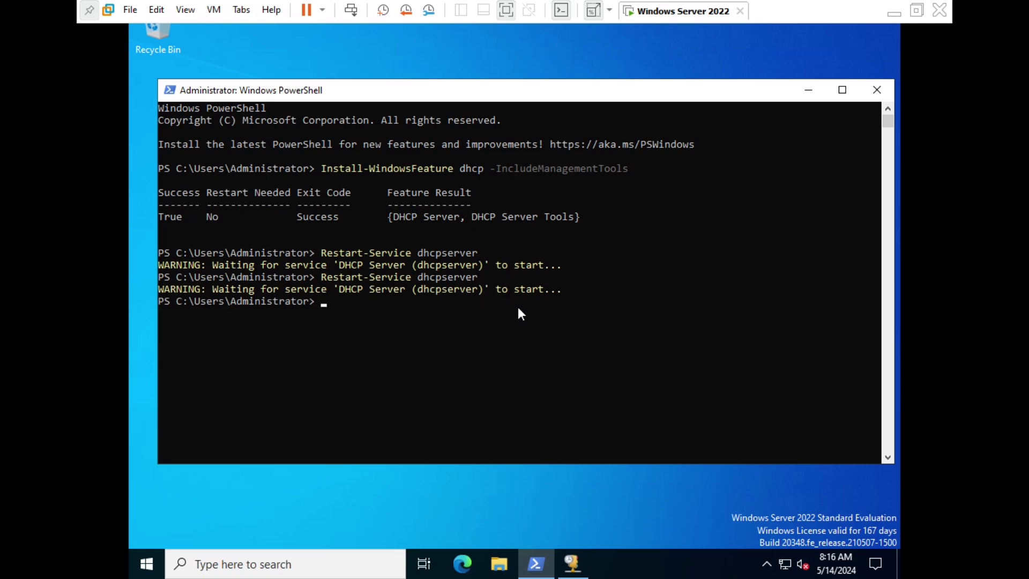
# Minimize PowerShell and close the already open DHCP console window.
pyautogui.click(808, 89)
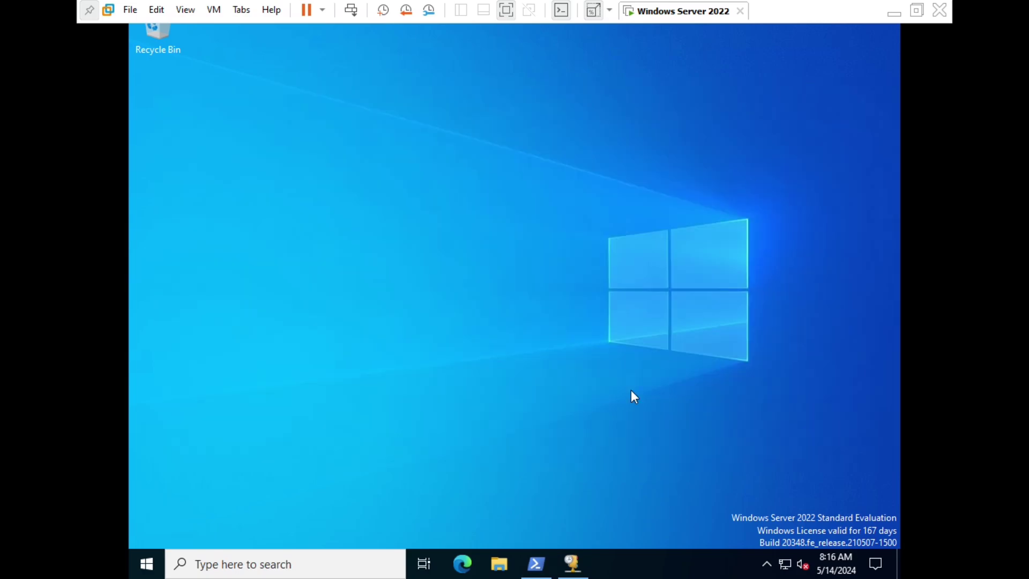
pyautogui.rightClick(572, 563)
pyautogui.click(557, 534)
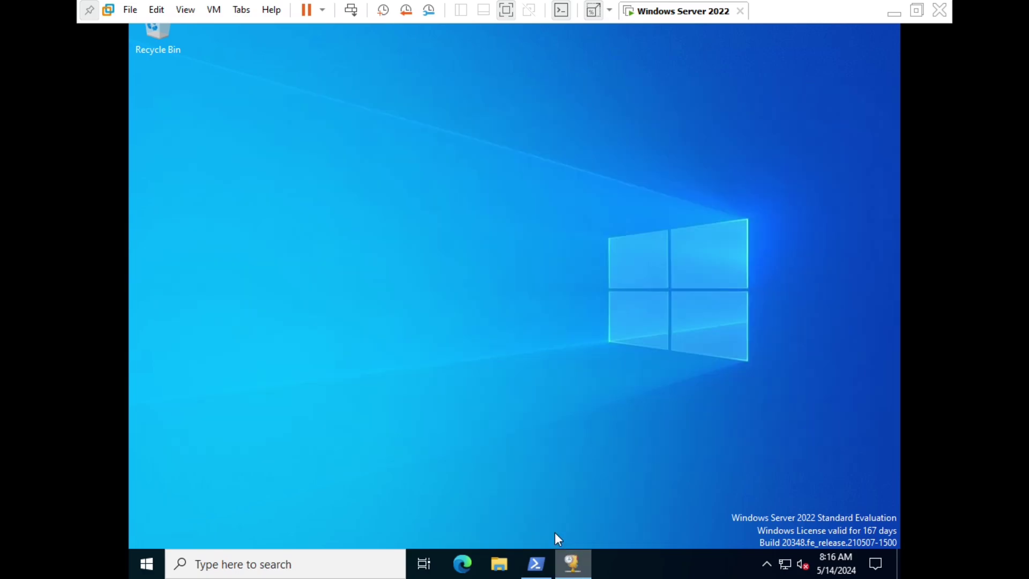
# Launch DHCP Manager for the server from Server Manager's DHCP page and expand its IPv4 node.
pyautogui.click(248, 564)
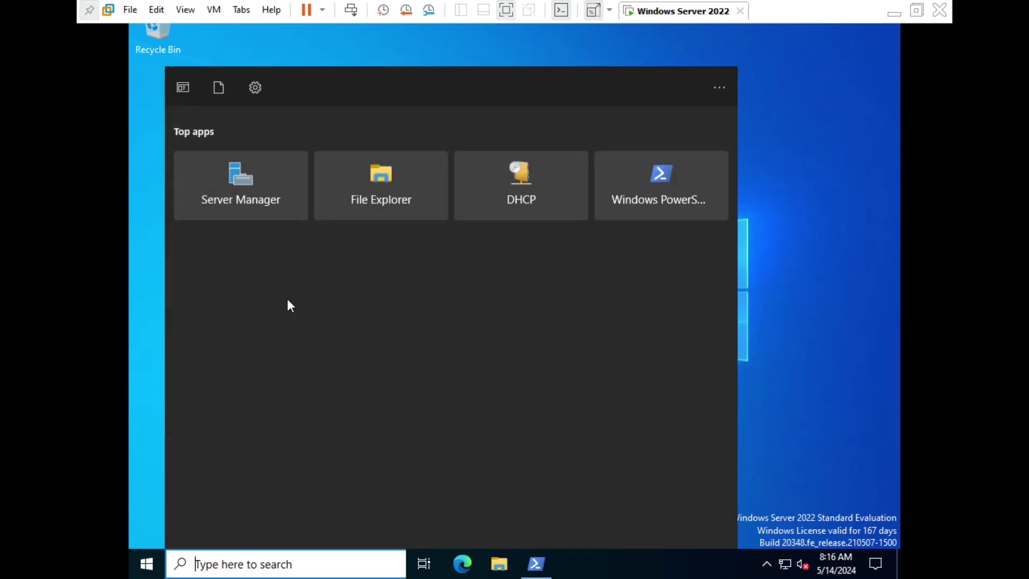
pyautogui.click(487, 198)
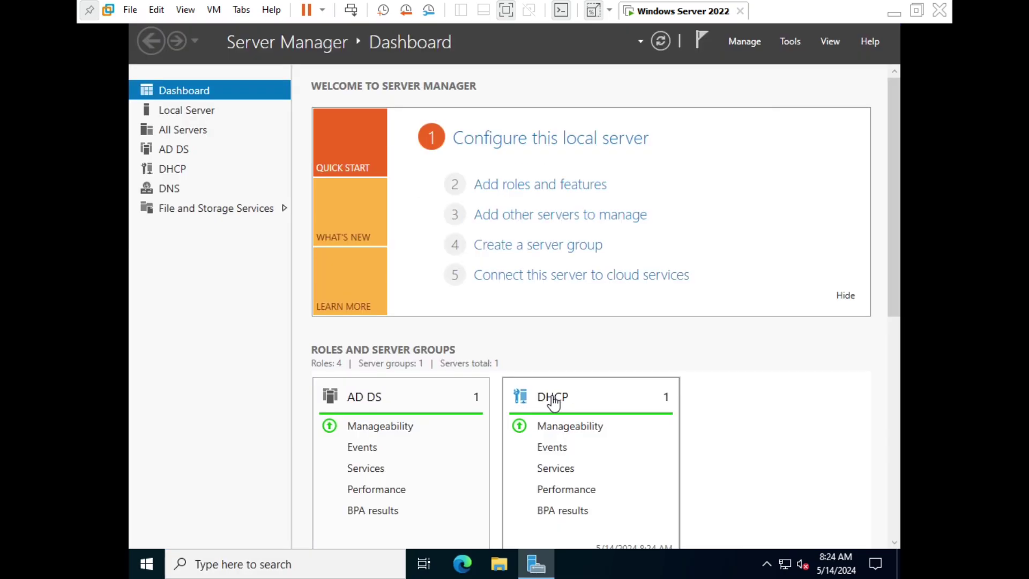
pyautogui.click(554, 403)
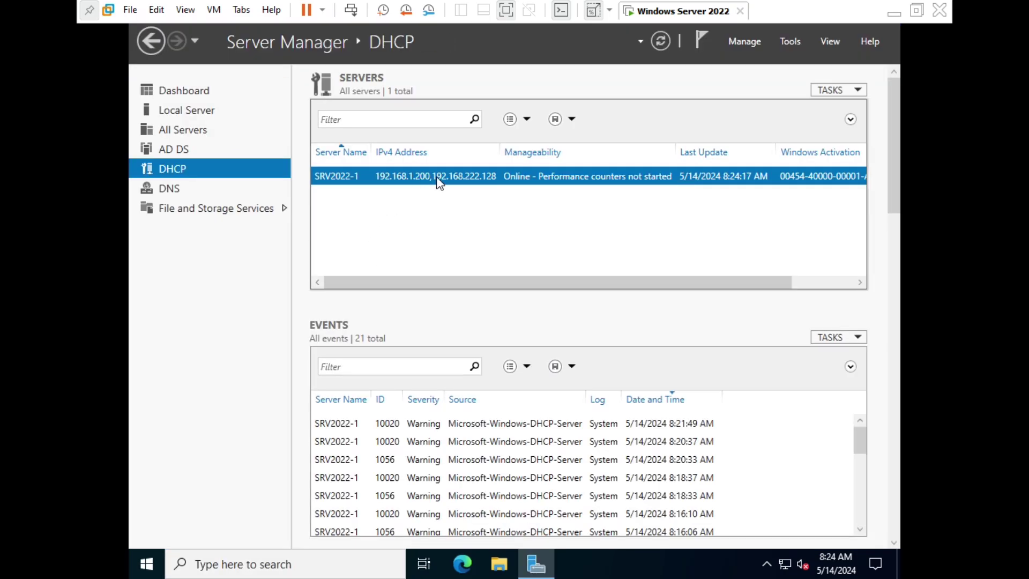
pyautogui.rightClick(440, 181)
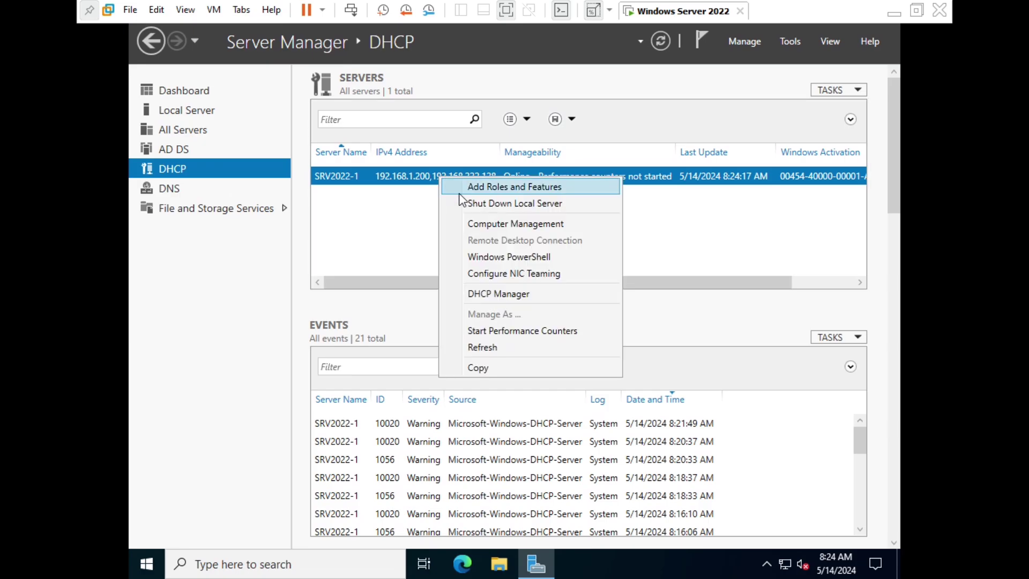
pyautogui.click(553, 290)
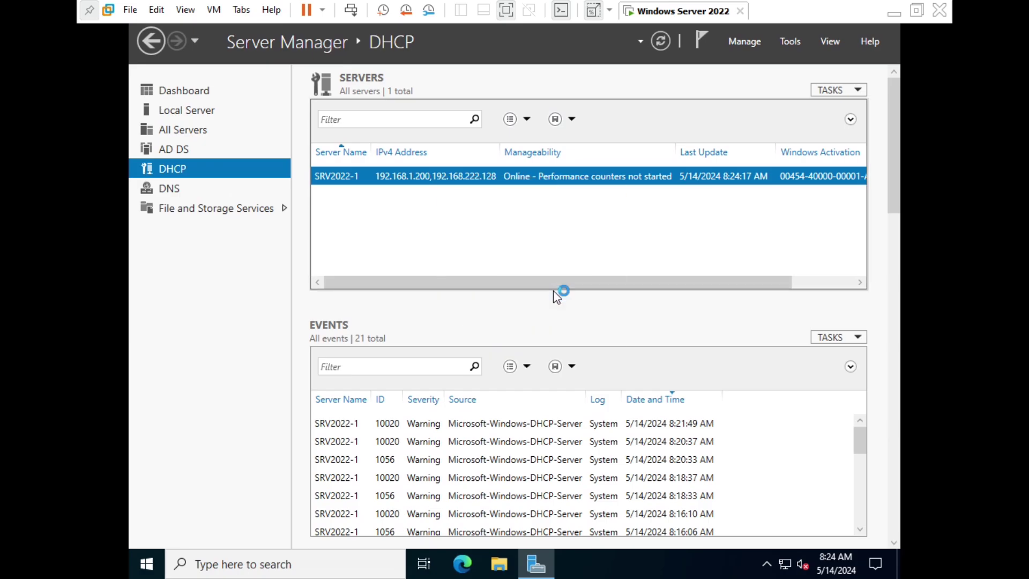
pyautogui.click(252, 134)
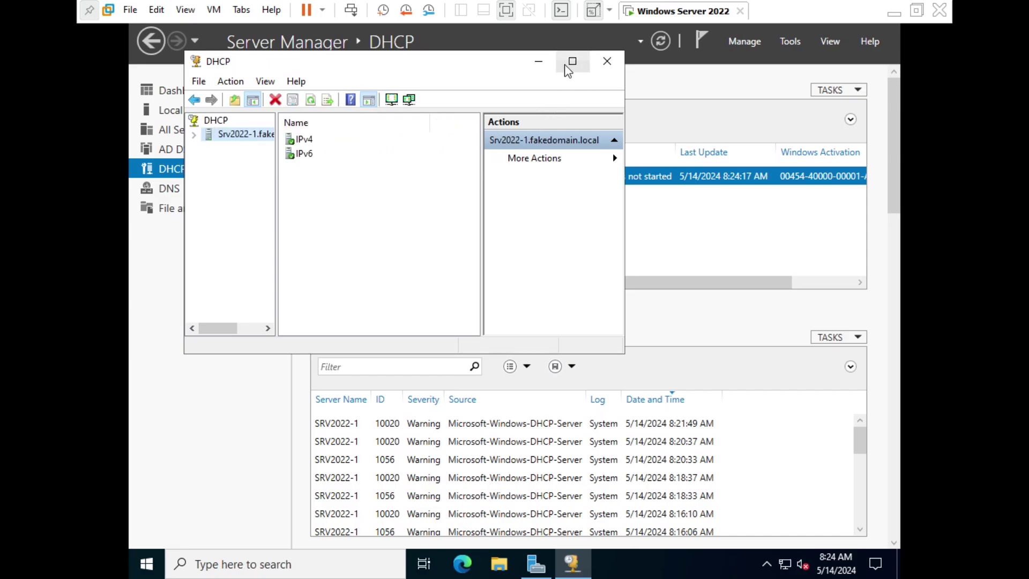
pyautogui.moveTo(496, 70); pyautogui.dragTo(570, 93)
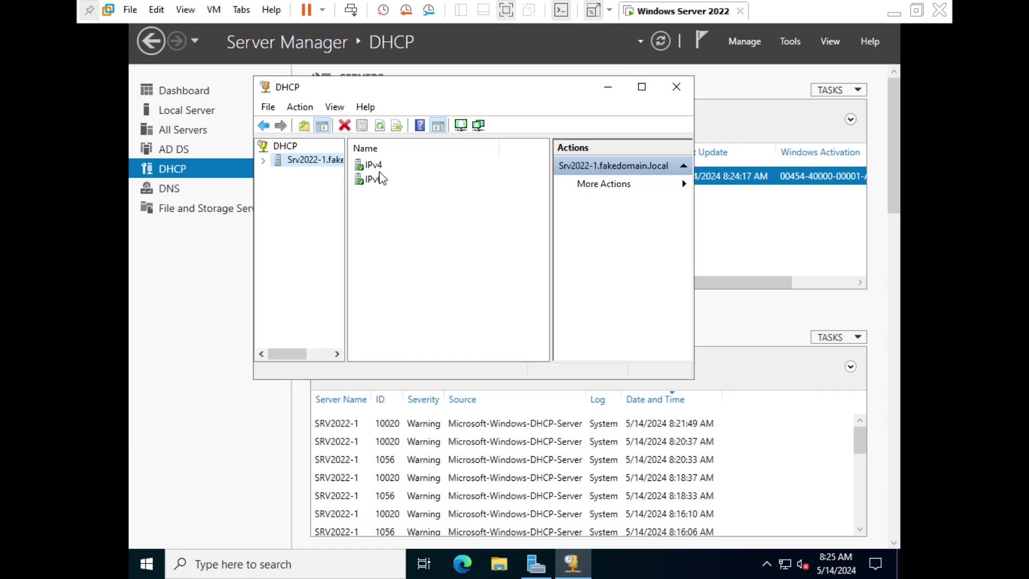
pyautogui.doubleClick(364, 164)
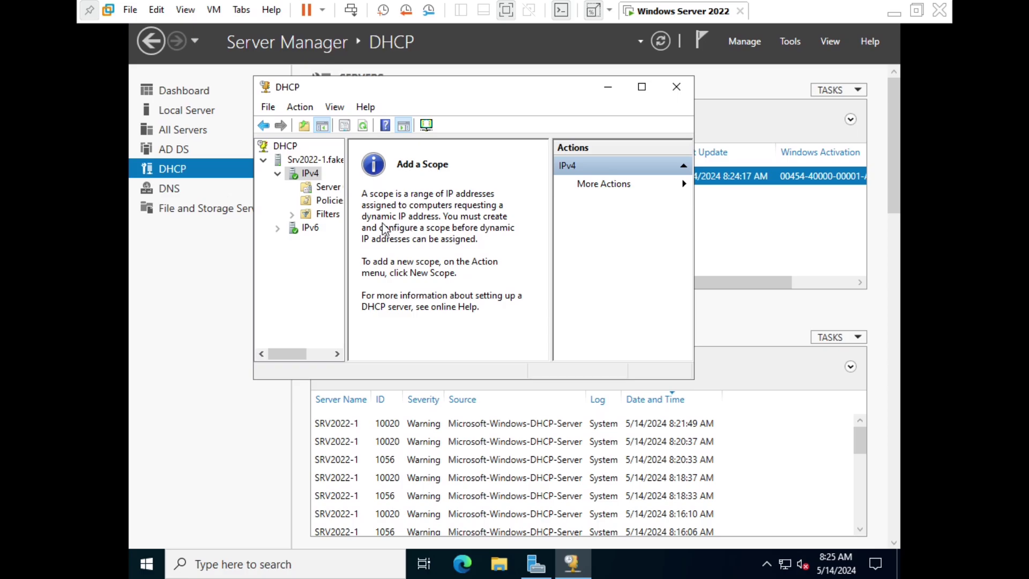
# Start a new IPv4 scope and name it Newscope1.
pyautogui.rightClick(304, 172)
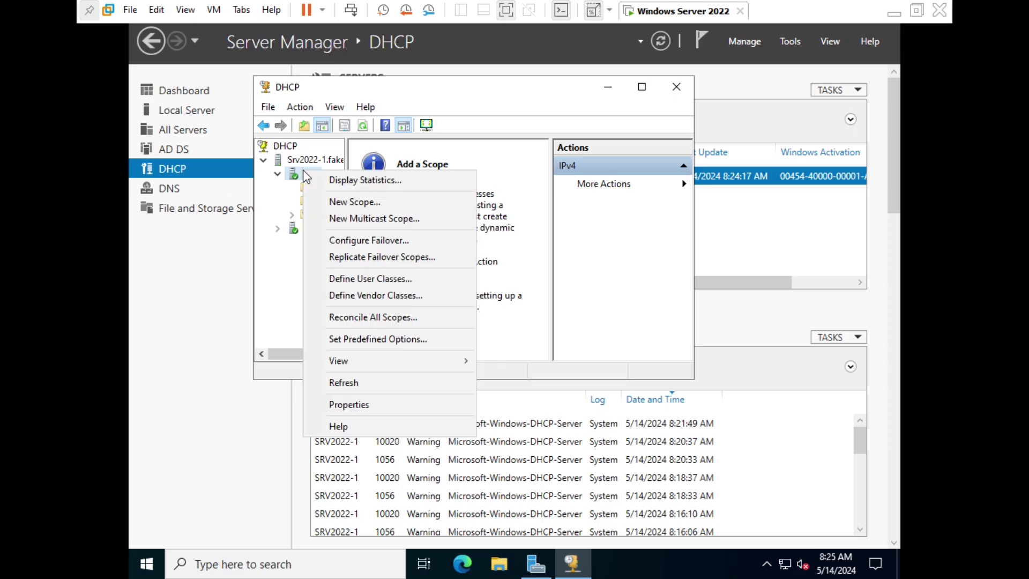
pyautogui.click(357, 204)
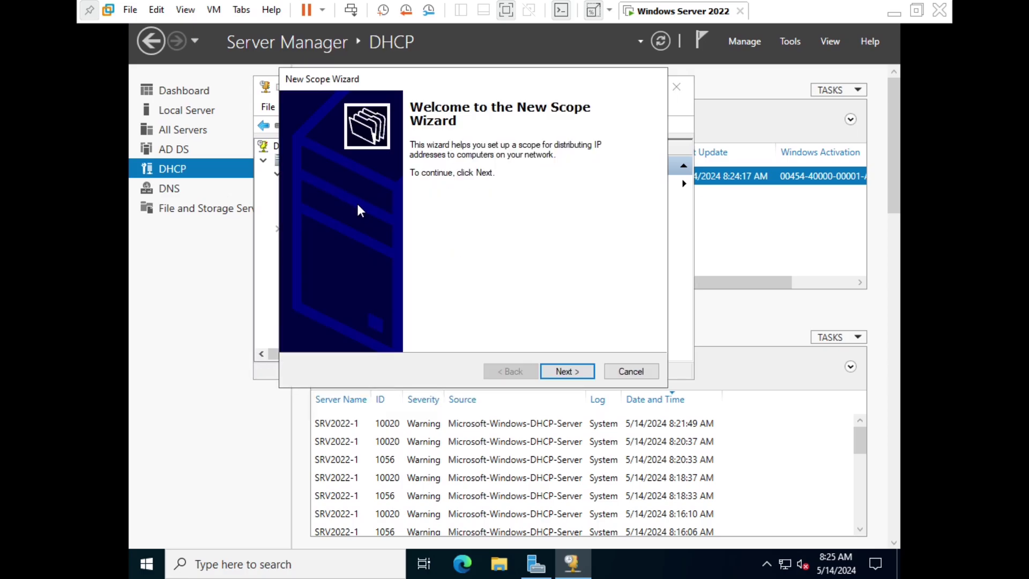
pyautogui.click(568, 374)
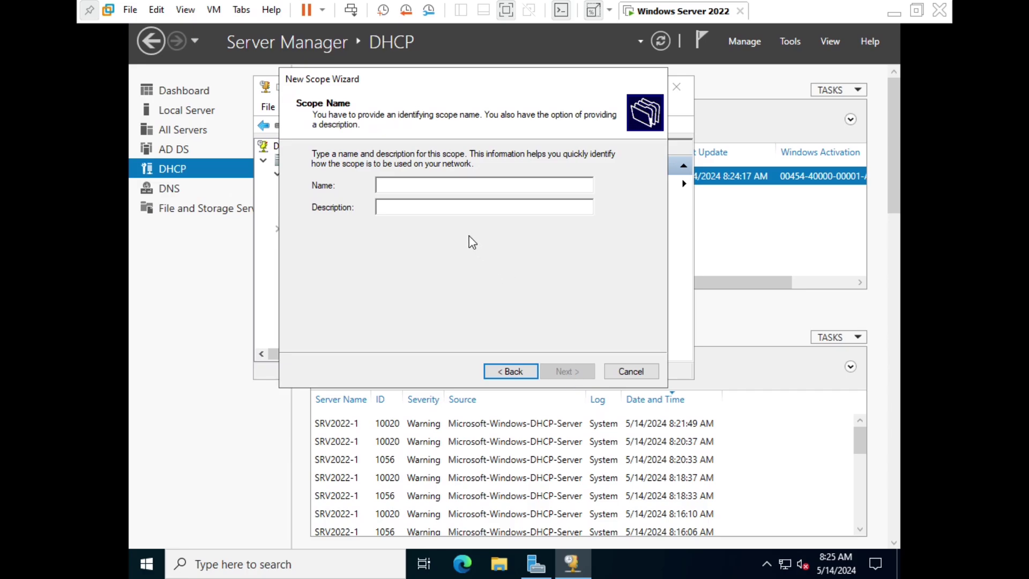
pyautogui.write('Newsco')
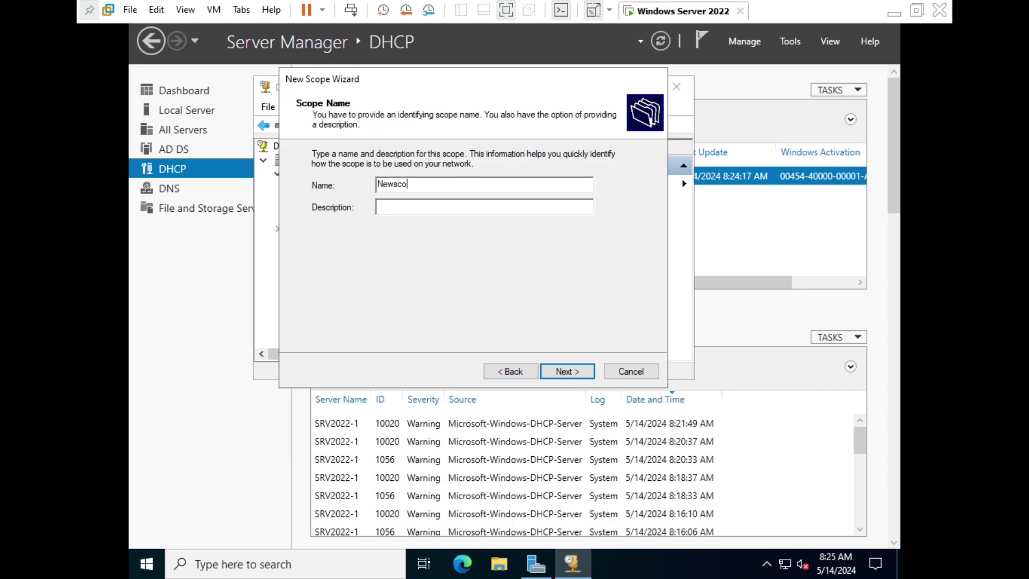
pyautogui.write('pe1')
pyautogui.press('Return')
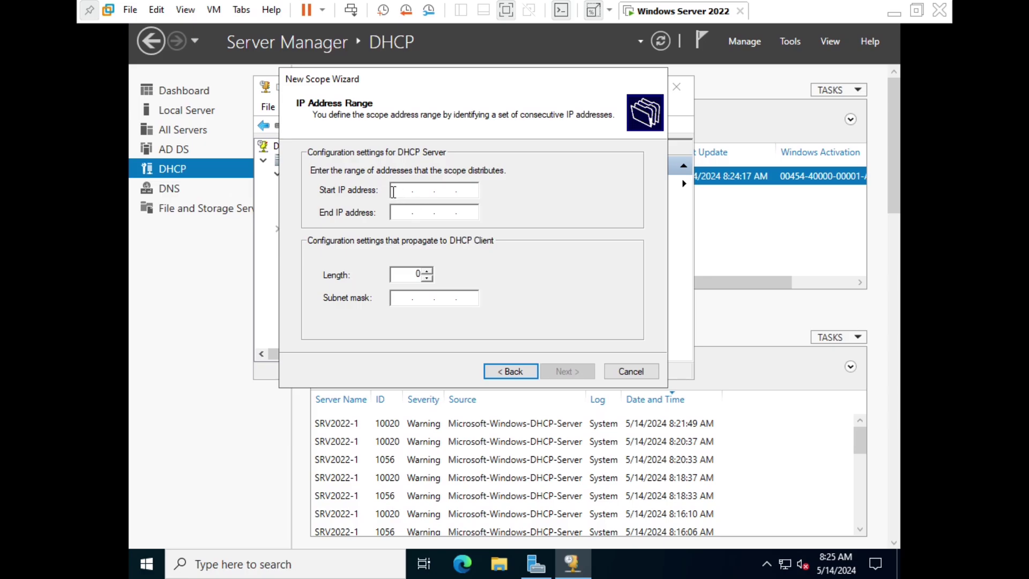
# Set the scope's address range to 192.168.1.50 through 192.168.1.80 with mask 255.255.255.0.
pyautogui.click(394, 192)
pyautogui.write('192.168.1.50')
pyautogui.click(395, 214)
pyautogui.write('192 . 168 . 1 . ')
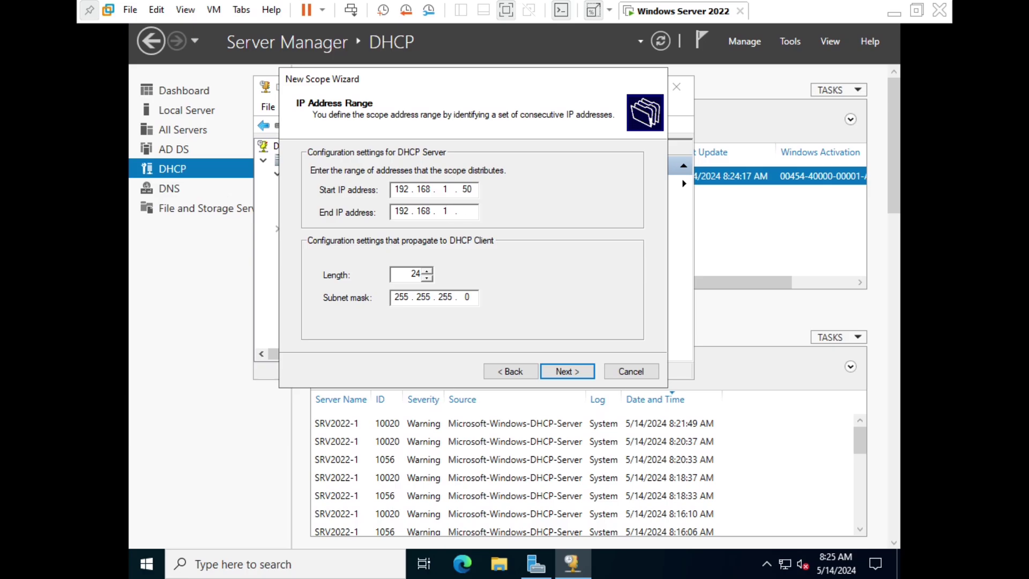
pyautogui.write('80')
pyautogui.click(570, 372)
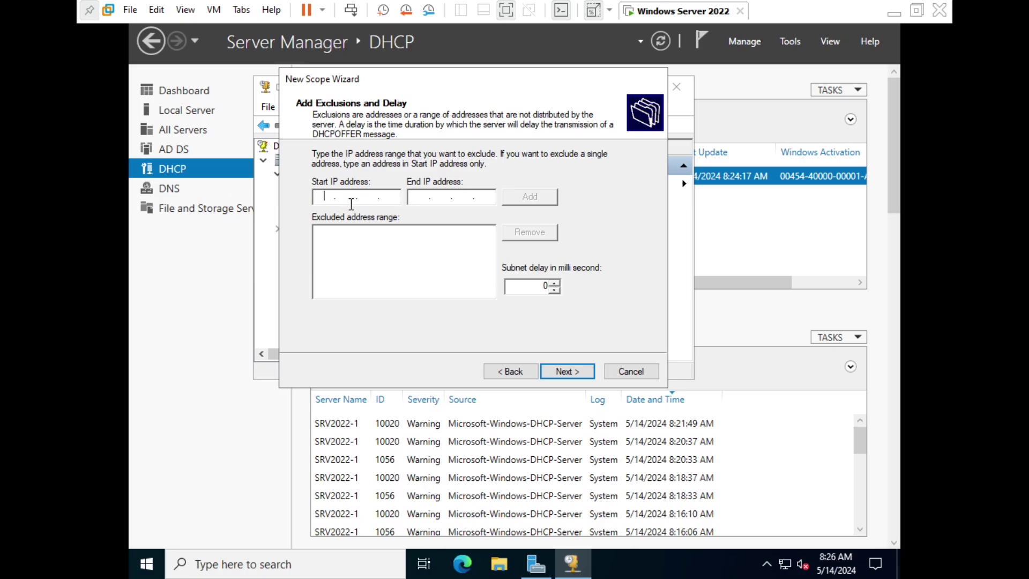
# Exclude 192.168.1.55, keep the default lease duration, and choose to configure DHCP options now.
pyautogui.write('192 . 168 . 1 . 55')
pyautogui.click(523, 191)
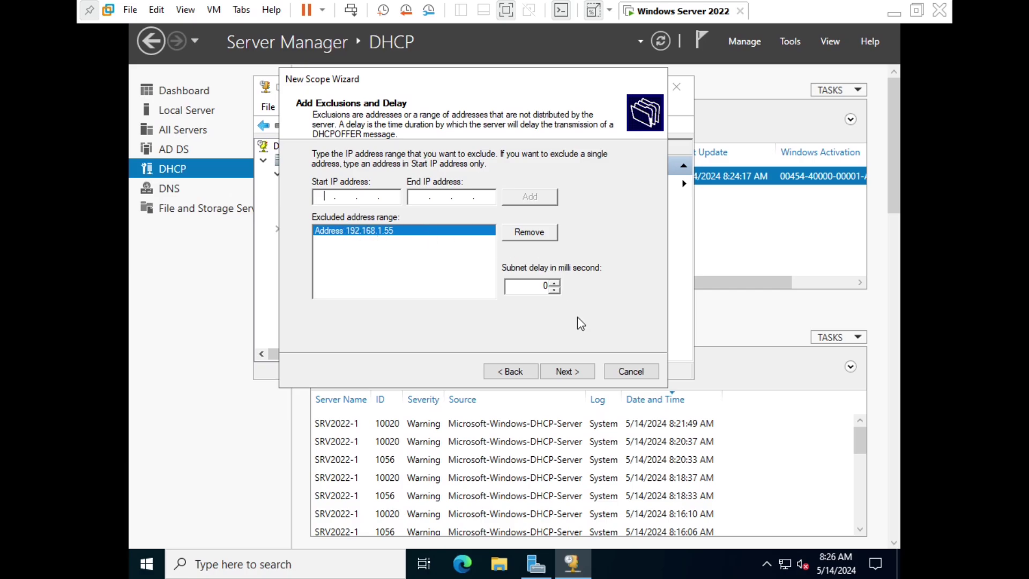
pyautogui.click(568, 371)
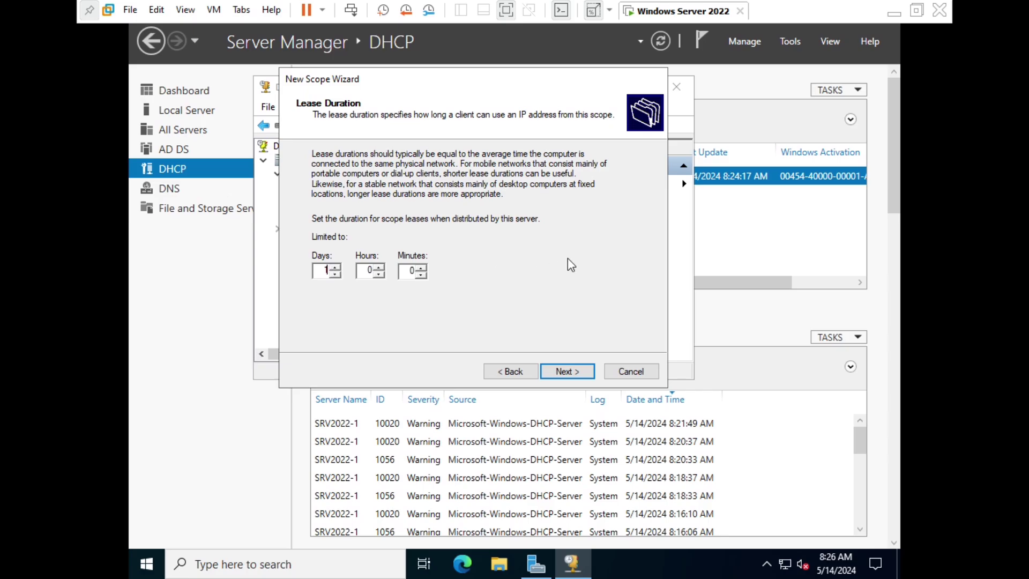
pyautogui.click(577, 371)
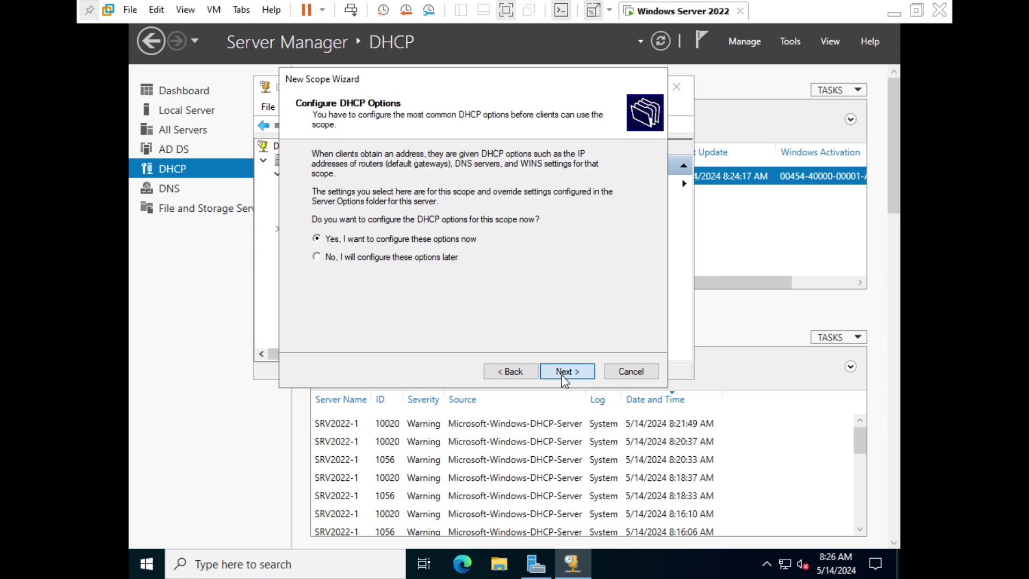
pyautogui.click(565, 374)
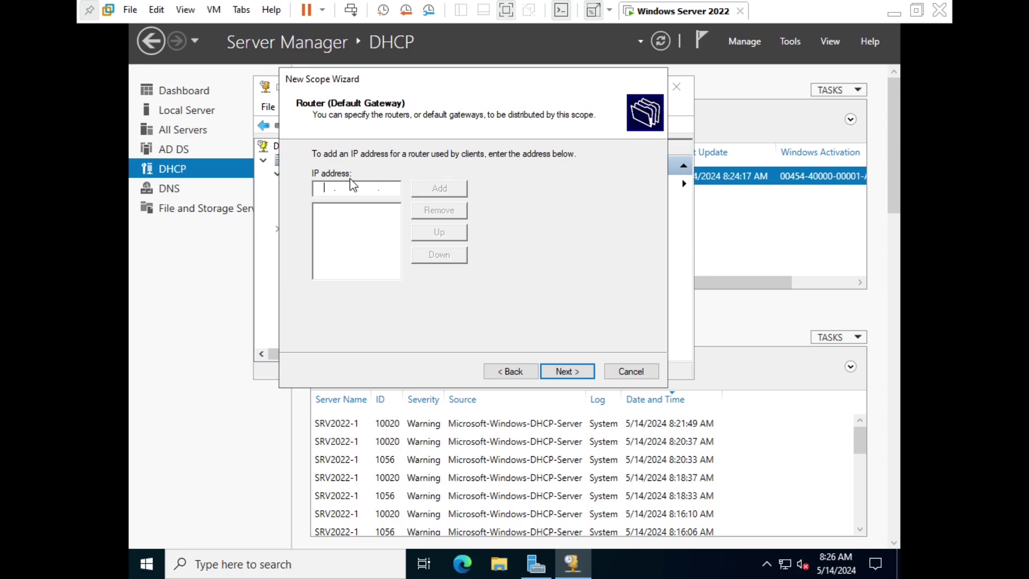
# Add 192.168.1.200 as default gateway, accept the DNS and WINS settings, and activate the scope.
pyautogui.write('192 . 168 . 1 . 200')
pyautogui.click(442, 193)
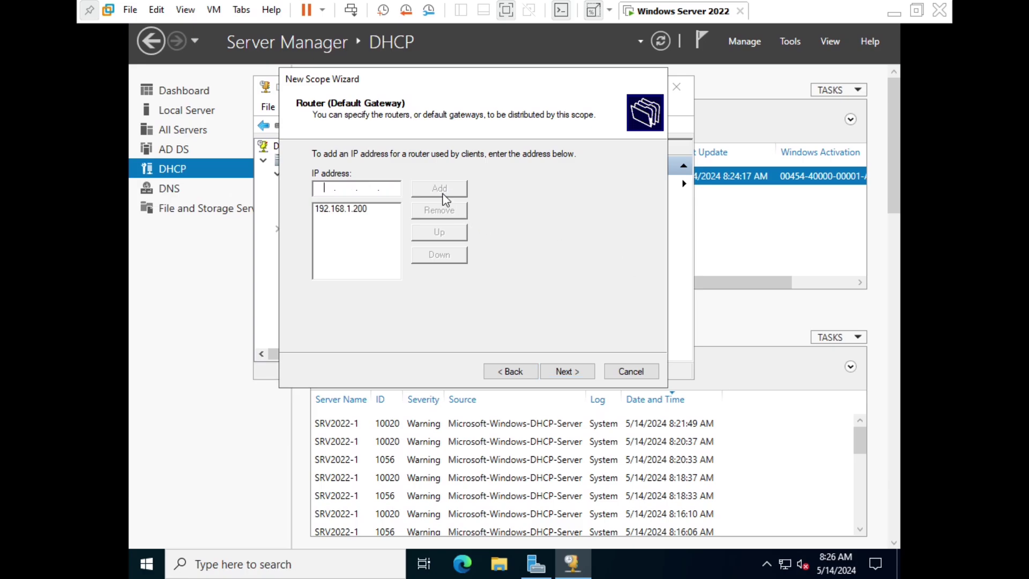
pyautogui.click(589, 371)
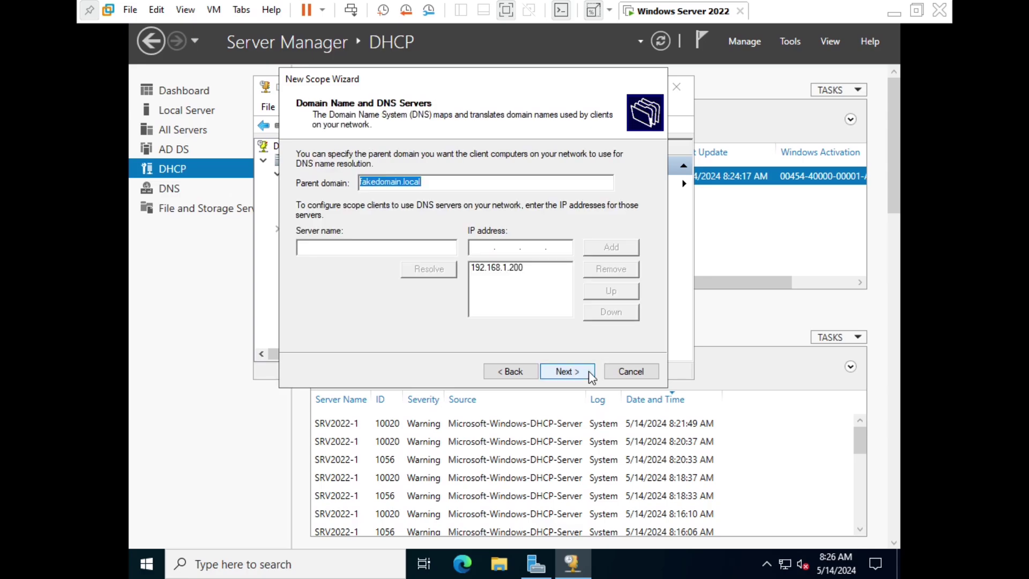
pyautogui.click(504, 268)
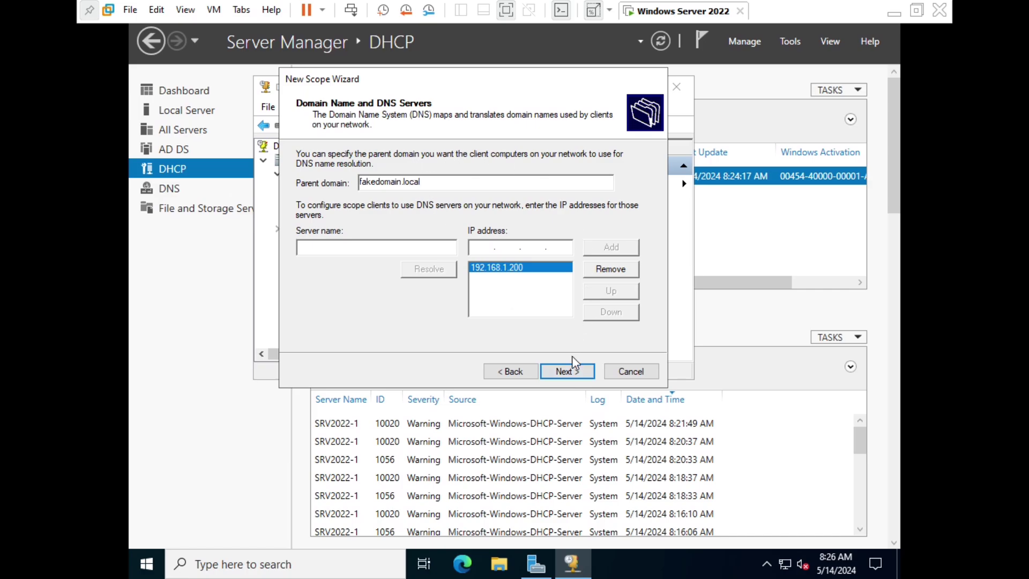
pyautogui.click(570, 370)
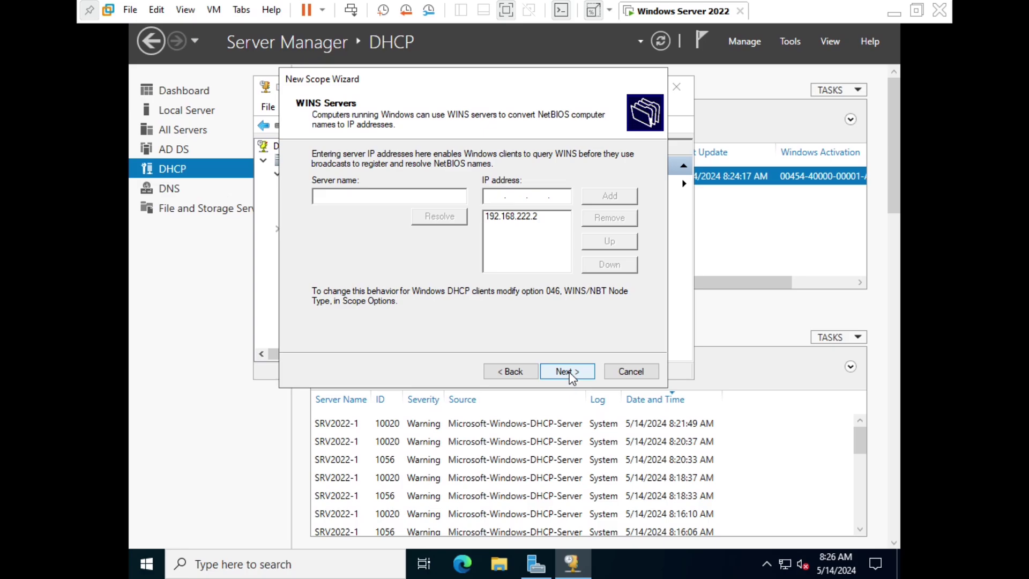
pyautogui.click(571, 371)
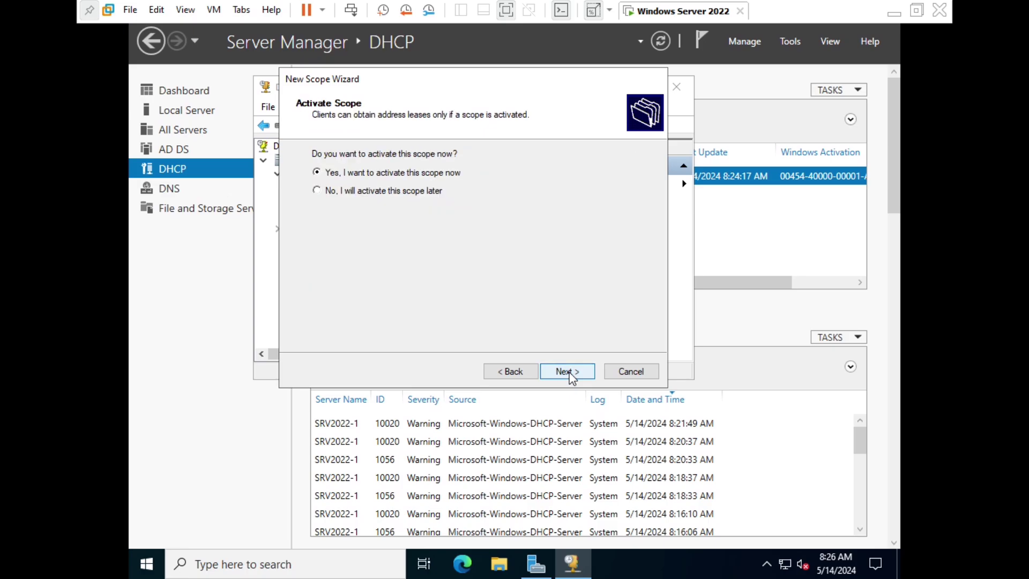
pyautogui.click(566, 374)
# Finish the New Scope wizard and open Newscope1's Address Leases list.
pyautogui.click(564, 372)
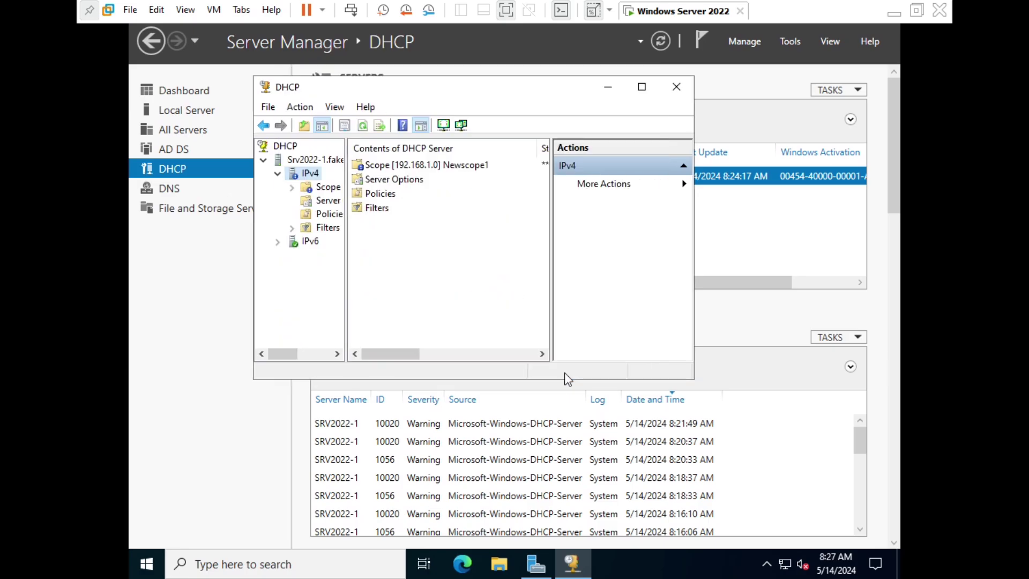
pyautogui.doubleClick(407, 168)
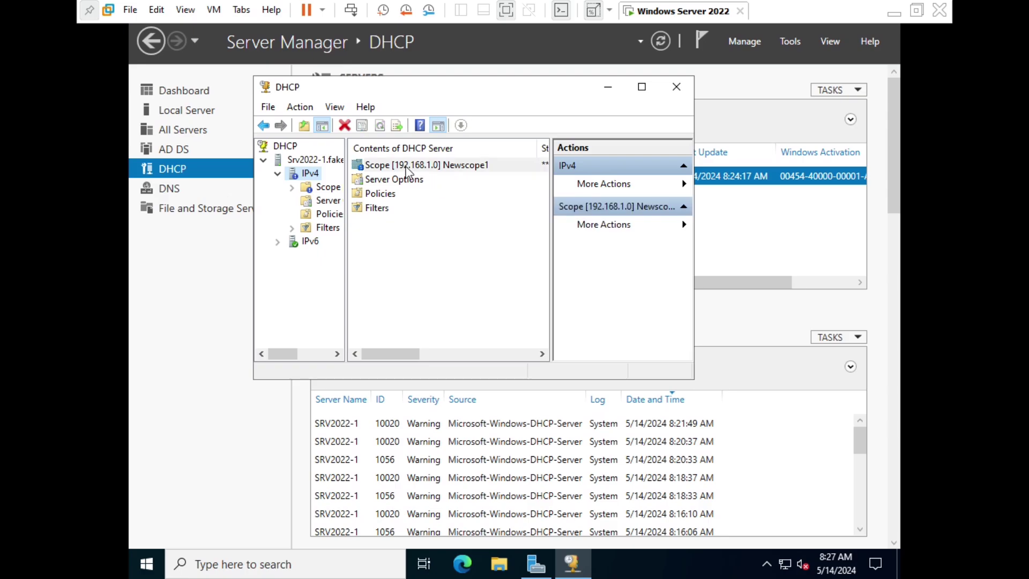
pyautogui.click(389, 181)
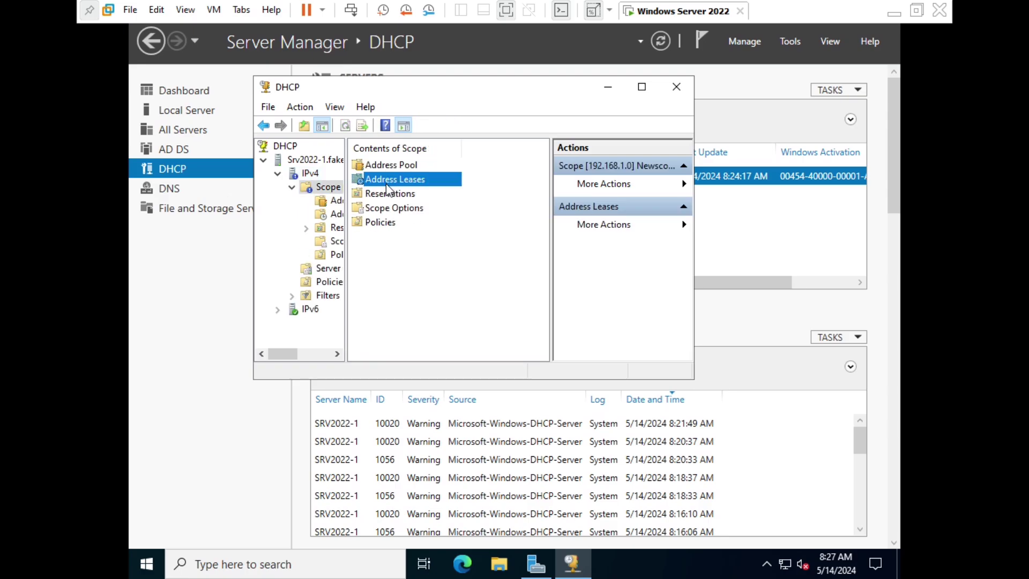
pyautogui.doubleClick(387, 181)
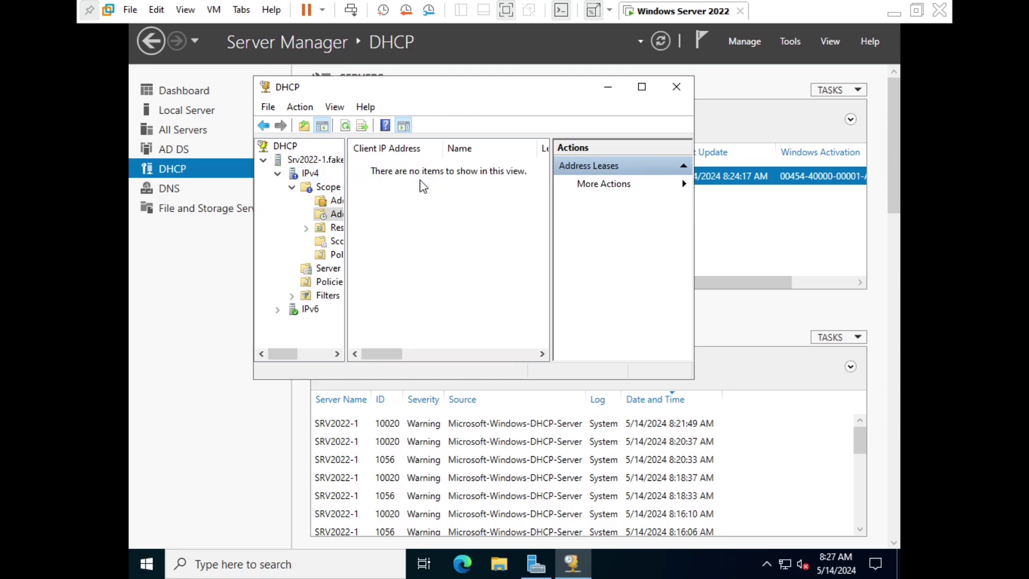
# Check the Address Pool range and the 192.168.1.55 exclusion, then return to the empty leases list.
pyautogui.moveTo(345, 239); pyautogui.dragTo(399, 255)
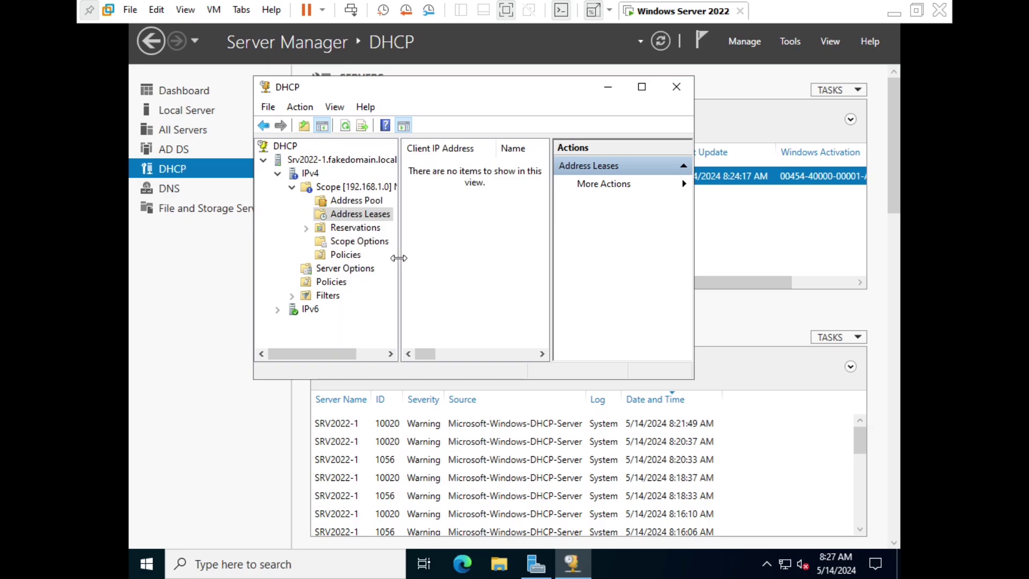
pyautogui.click(642, 87)
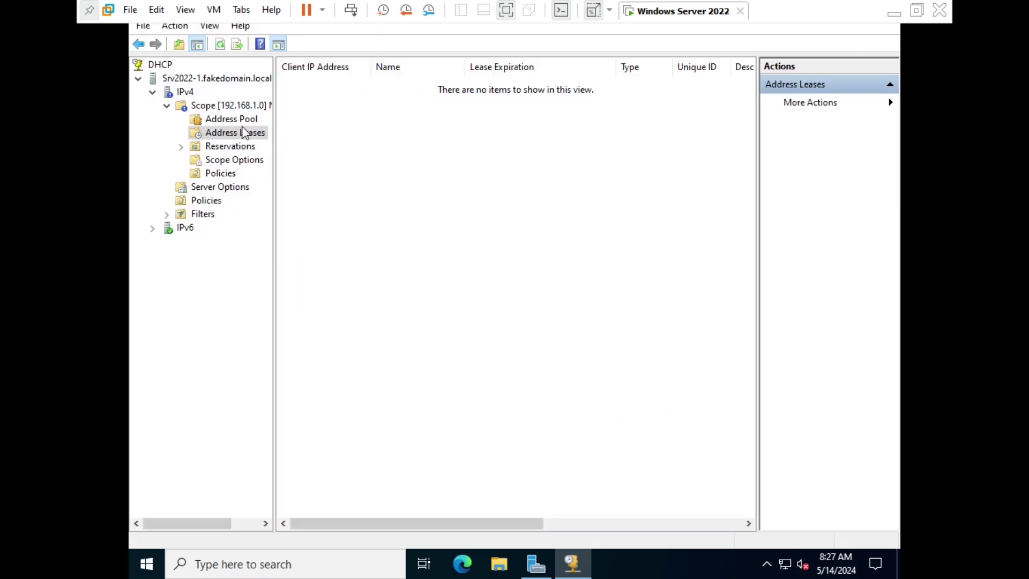
pyautogui.click(232, 114)
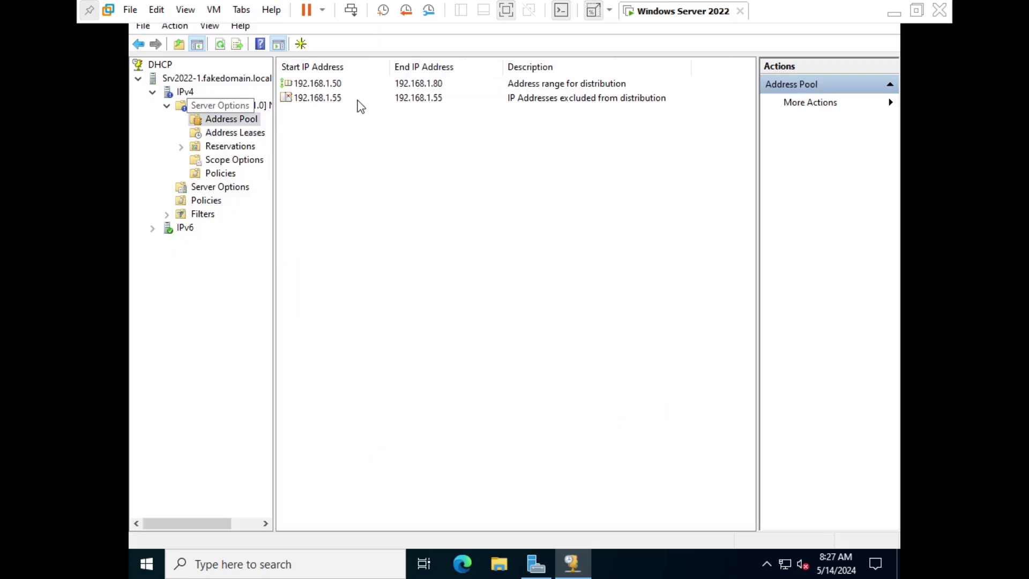
pyautogui.click(435, 91)
pyautogui.click(410, 101)
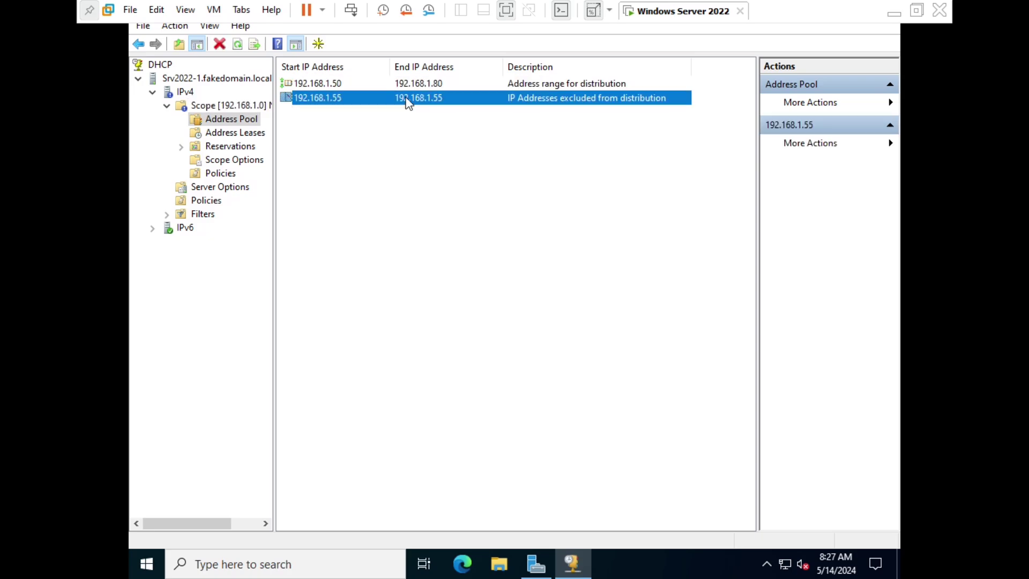
pyautogui.click(234, 134)
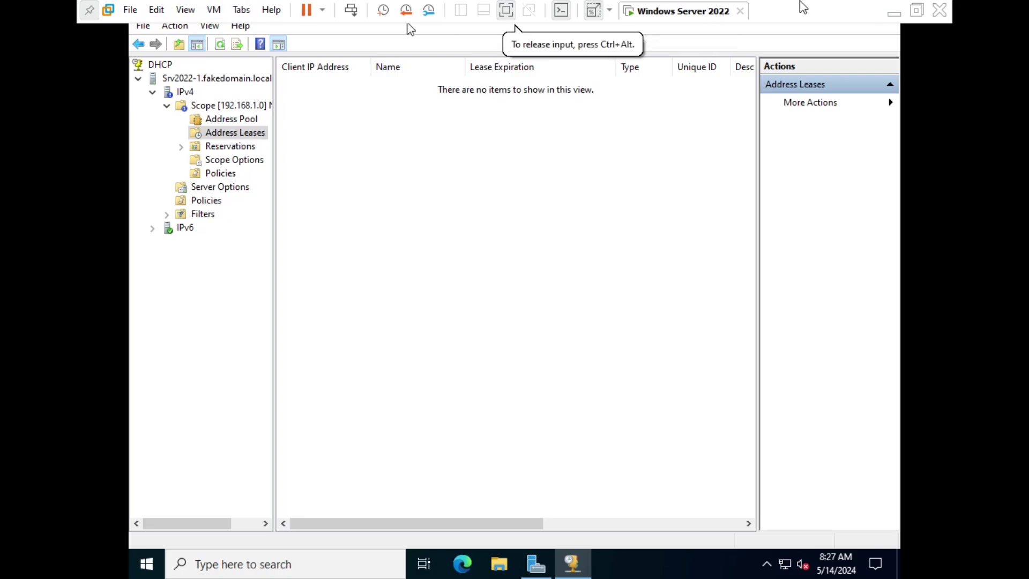
# Exit full screen and power on the Clone of Windows Server 2022 VM from the Library.
pyautogui.click(917, 11)
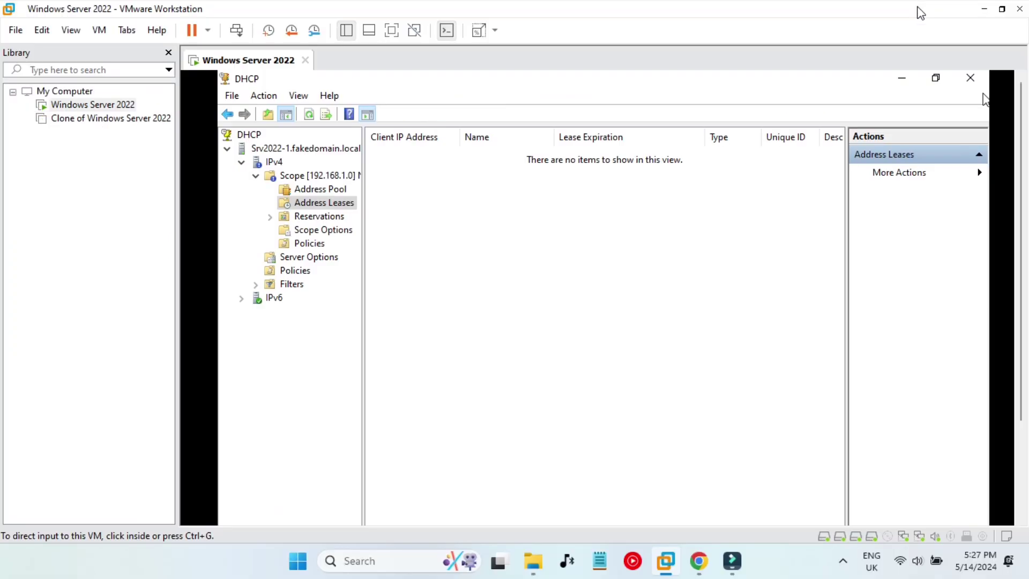
pyautogui.click(108, 127)
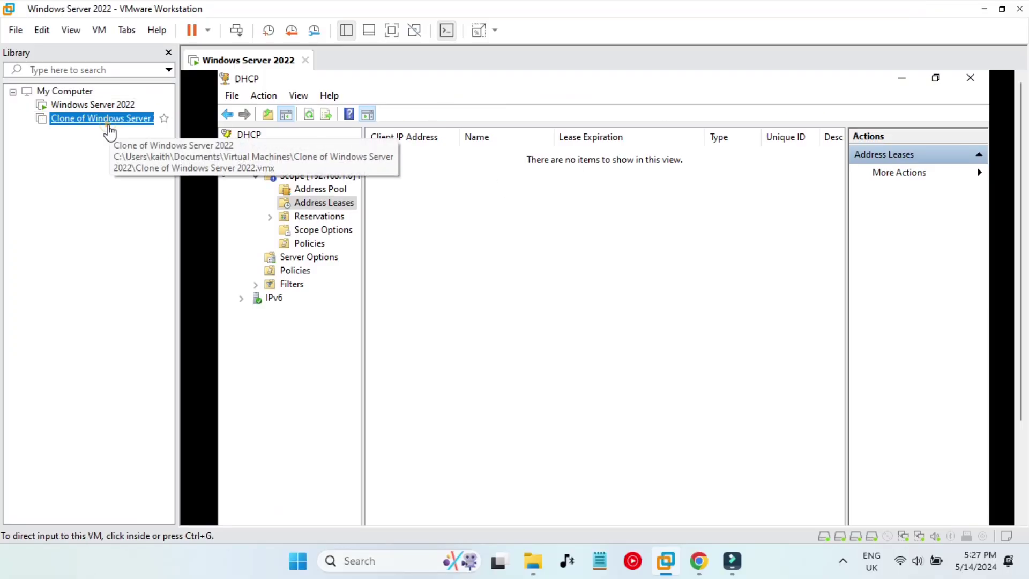
pyautogui.doubleClick(110, 131)
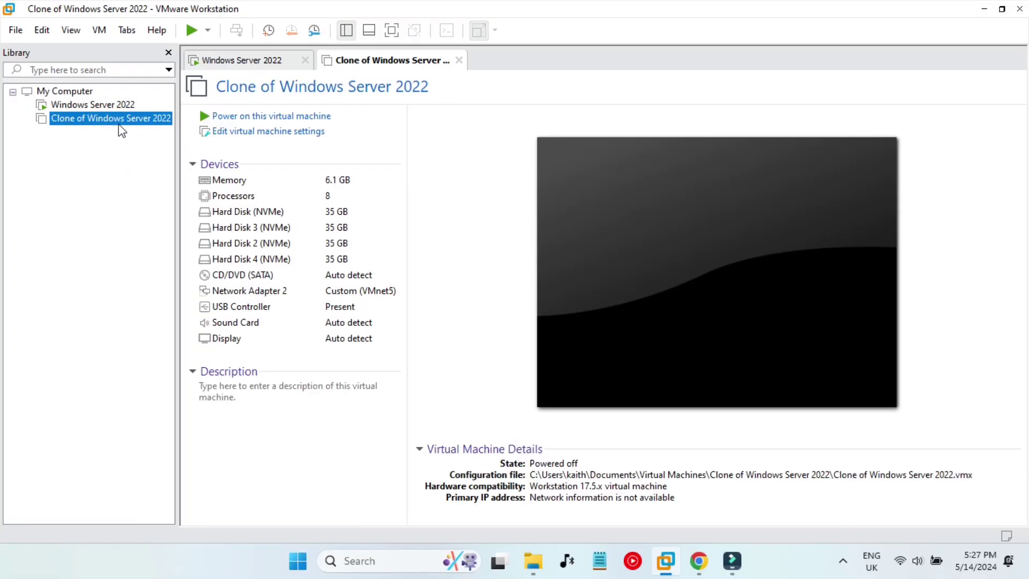
pyautogui.click(268, 117)
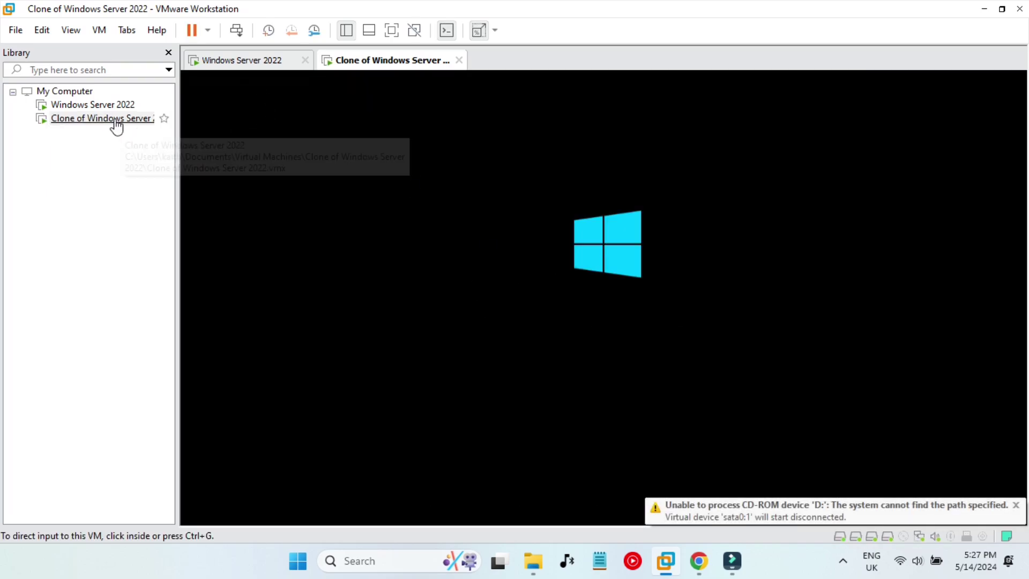
# Confirm the Windows Server 2022 VM's Network Adapter 2 is set to custom VMnet5, without changes.
pyautogui.rightClick(103, 107)
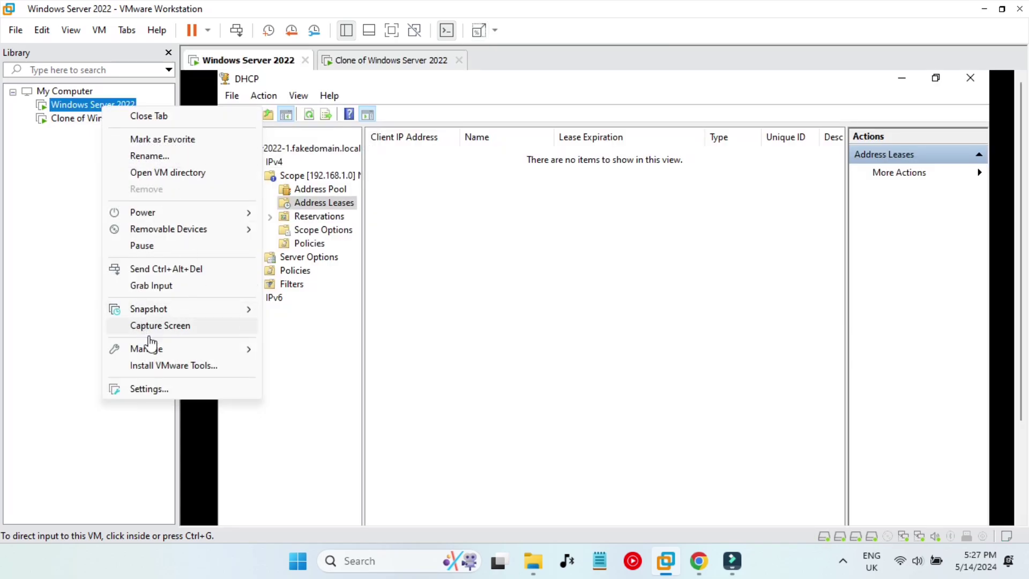
pyautogui.click(166, 389)
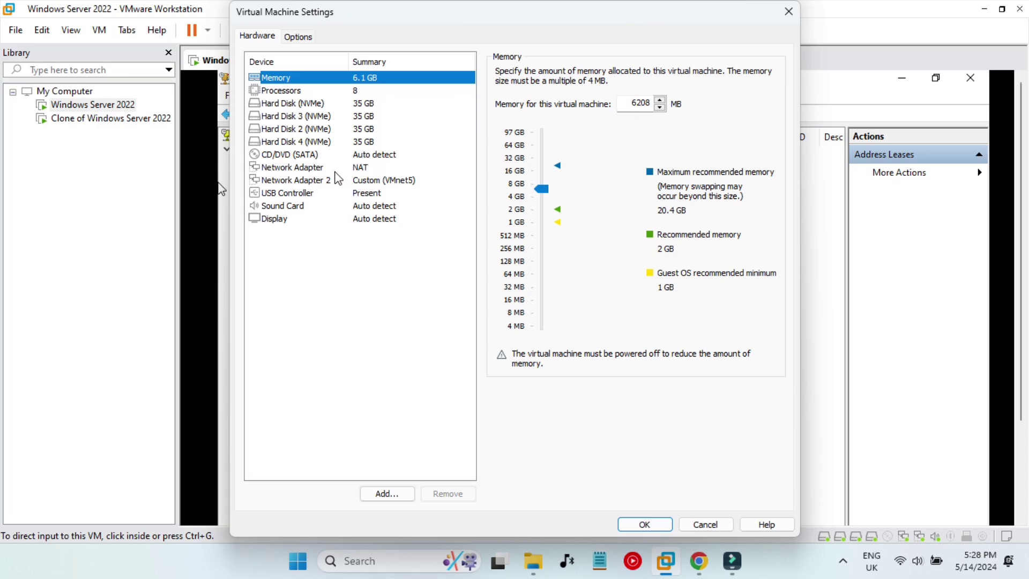
pyautogui.click(335, 170)
pyautogui.click(378, 181)
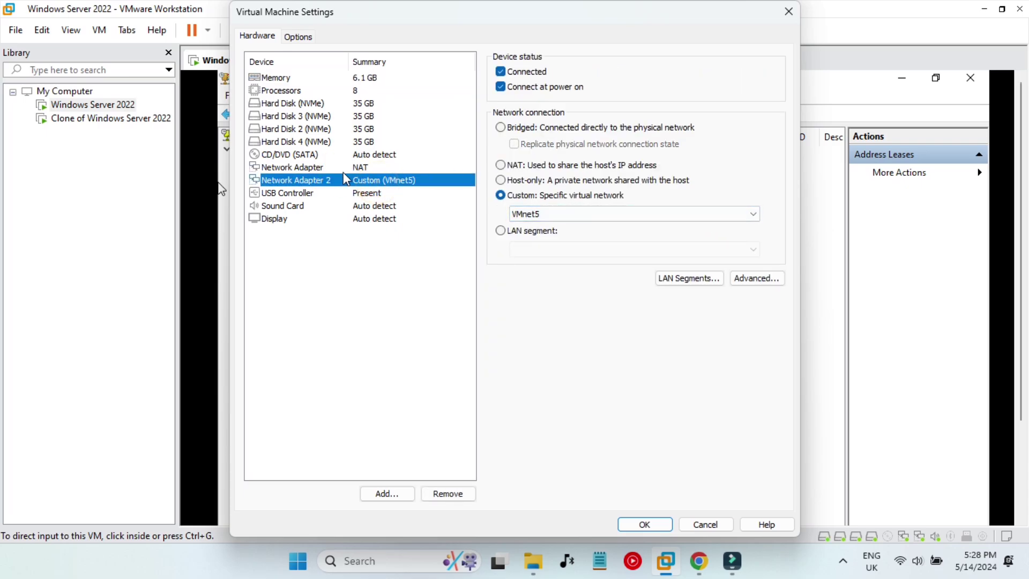
pyautogui.click(702, 524)
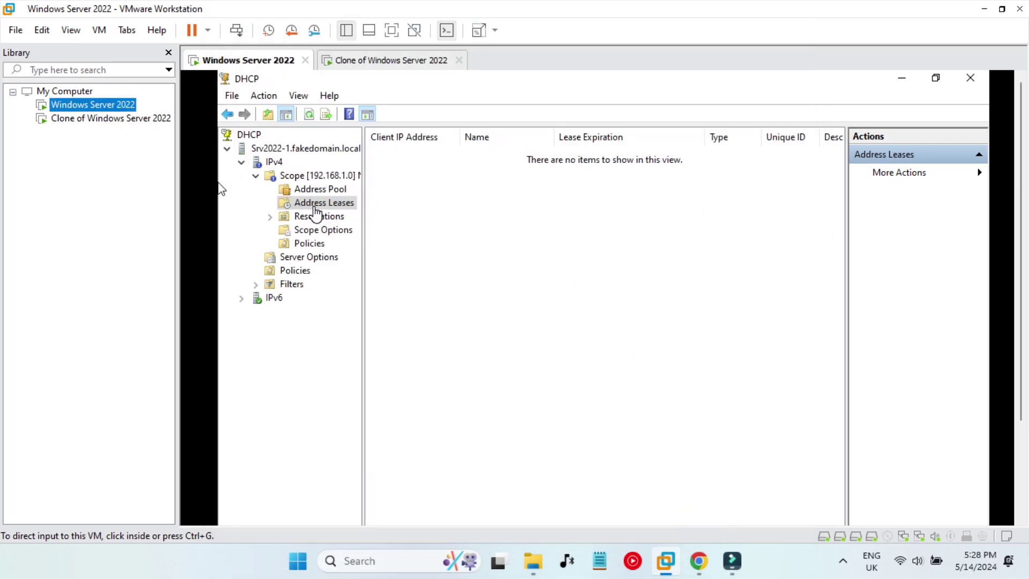
# Confirm the clone's second network adapter uses VMnet5, then send Ctrl+Alt+Del to reach sign-in.
pyautogui.click(112, 118)
pyautogui.rightClick(117, 124)
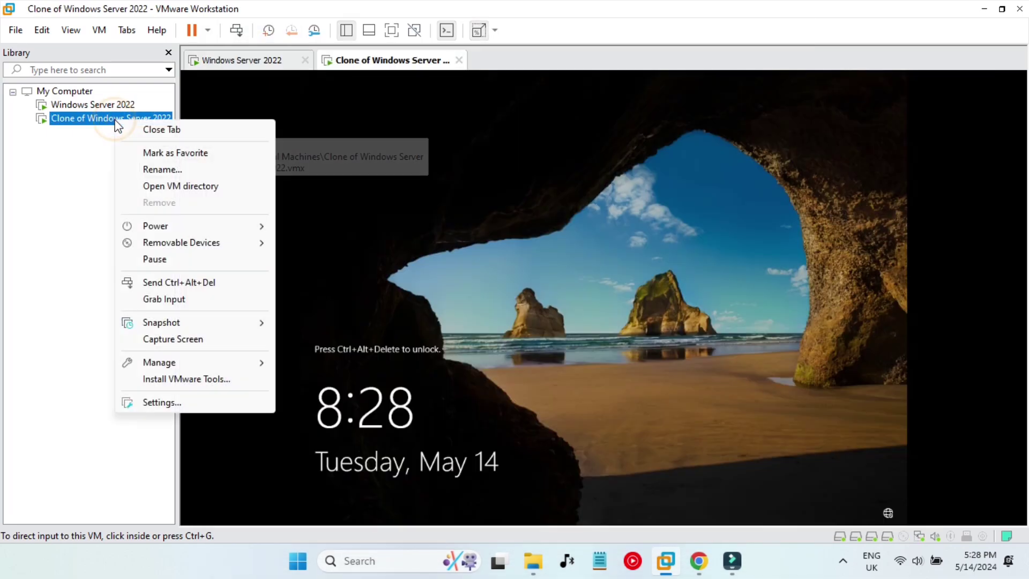
pyautogui.click(170, 401)
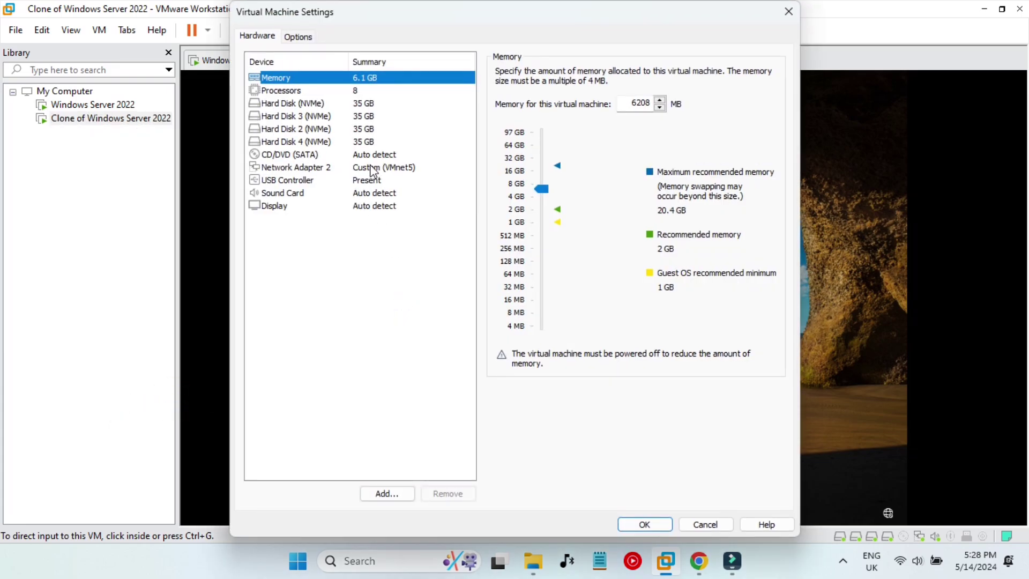
pyautogui.click(371, 167)
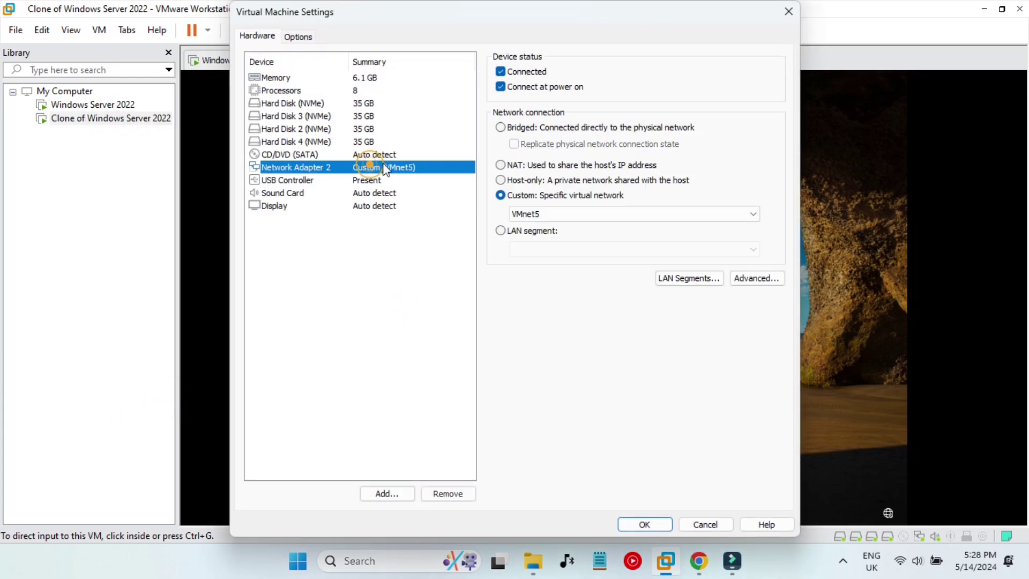
pyautogui.click(701, 523)
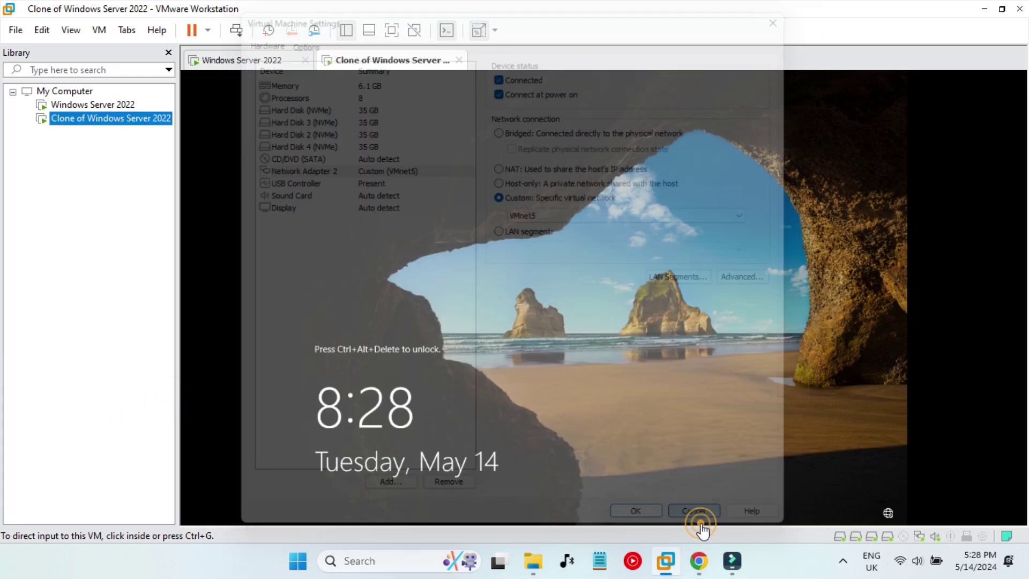
pyautogui.click(237, 31)
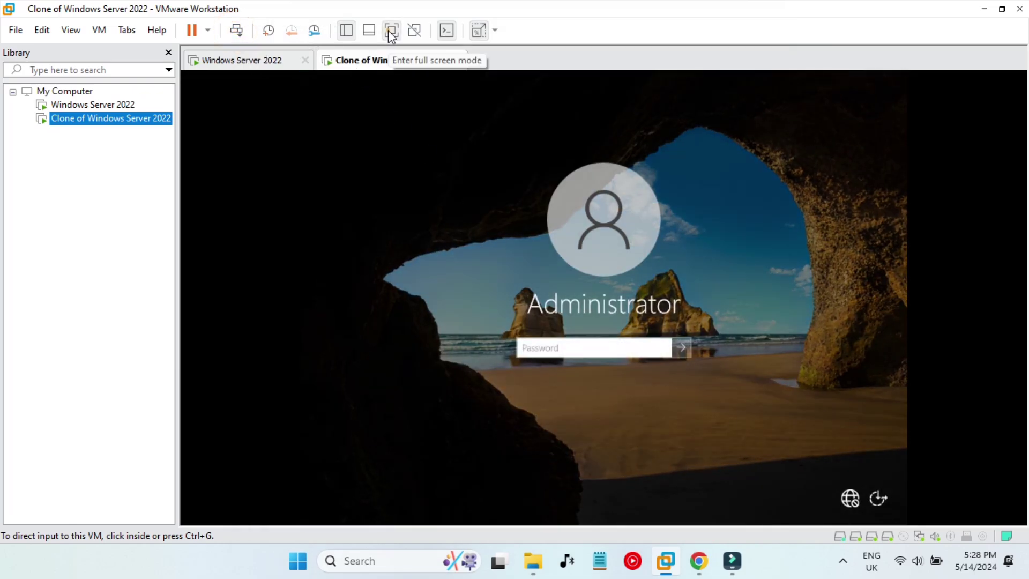
# Put the clone in full screen, sign in as Administrator with the account password, and open search.
pyautogui.click(389, 31)
pyautogui.write('****')
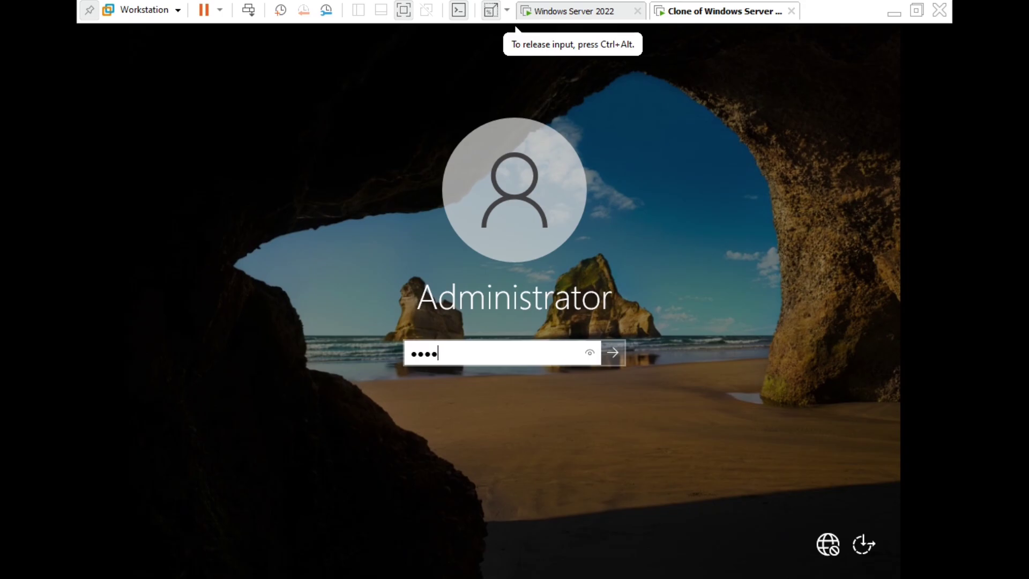
pyautogui.write('*****')
pyautogui.press('Return')
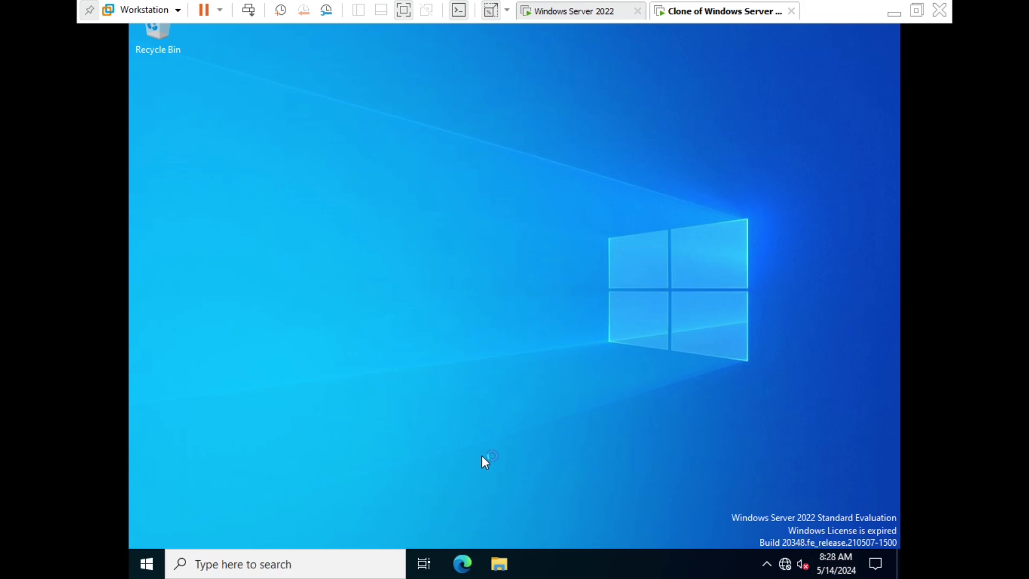
pyautogui.click(320, 571)
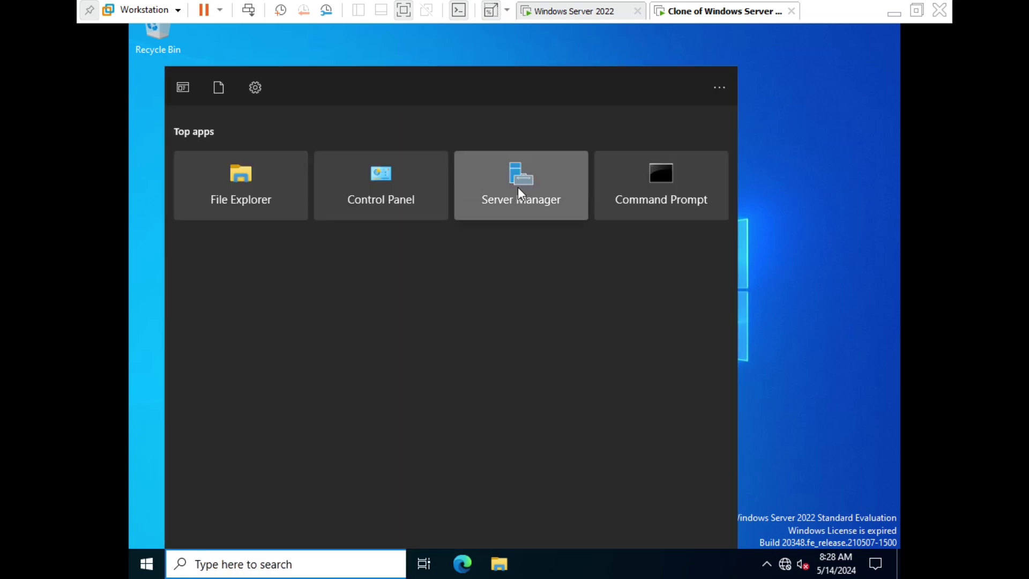
# Open Command Prompt and run ipconfig to view the clone's current IPv4 address and DNS suffix.
pyautogui.click(606, 187)
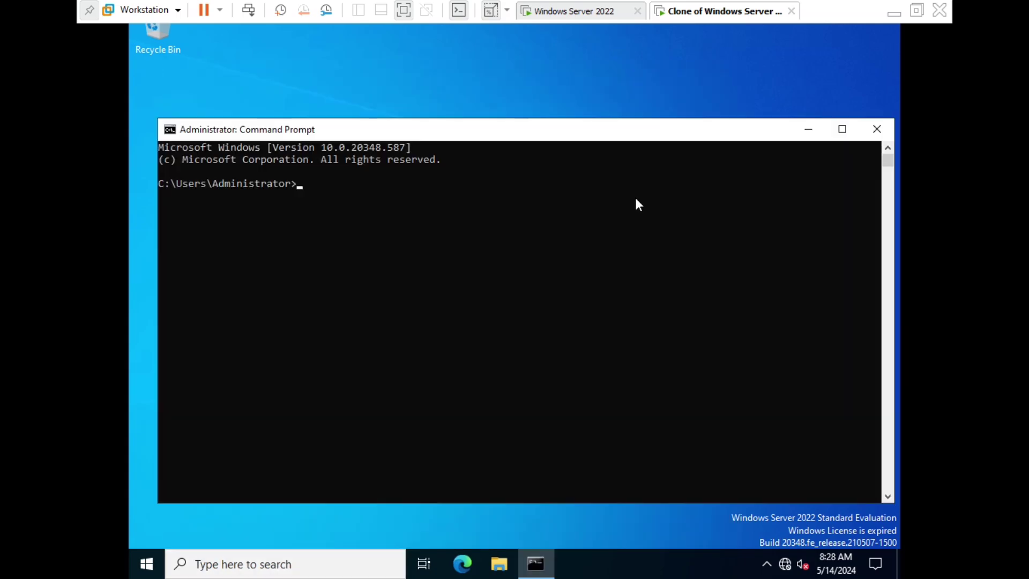
pyautogui.write('ipconfi')
pyautogui.write('g')
pyautogui.press('Return')
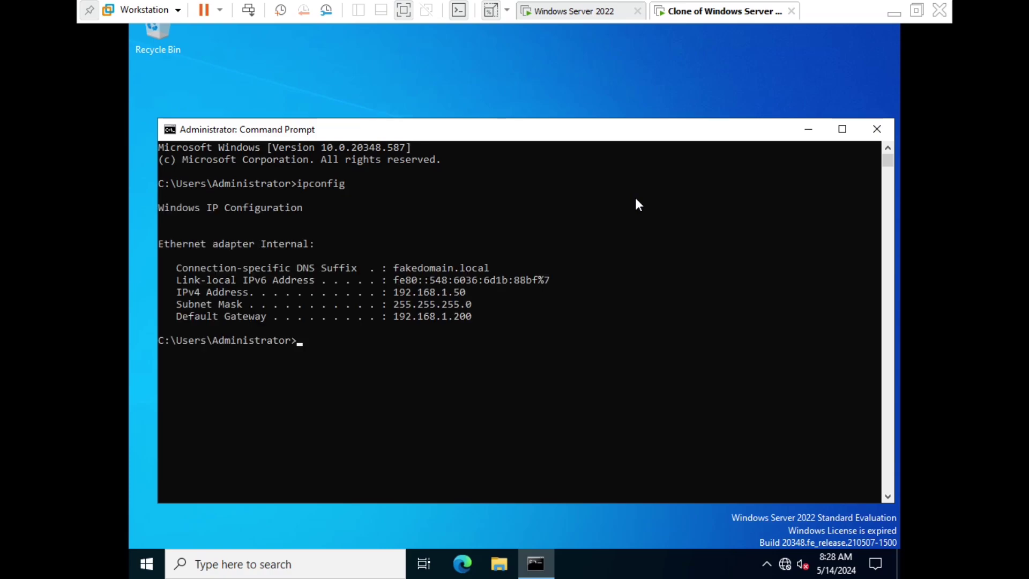
pyautogui.moveTo(394, 292); pyautogui.dragTo(474, 295)
pyautogui.moveTo(389, 267); pyautogui.dragTo(500, 276)
pyautogui.click(488, 328)
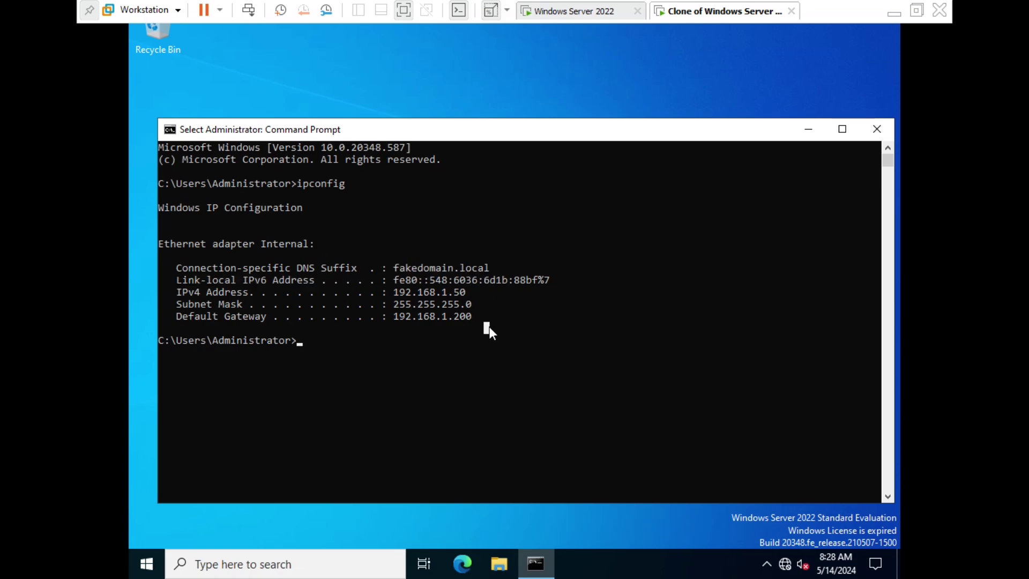
# Run ipconfig /RELEASE to drop the lease, then ipconfig to confirm the address is gone.
pyautogui.write('ipconfig')
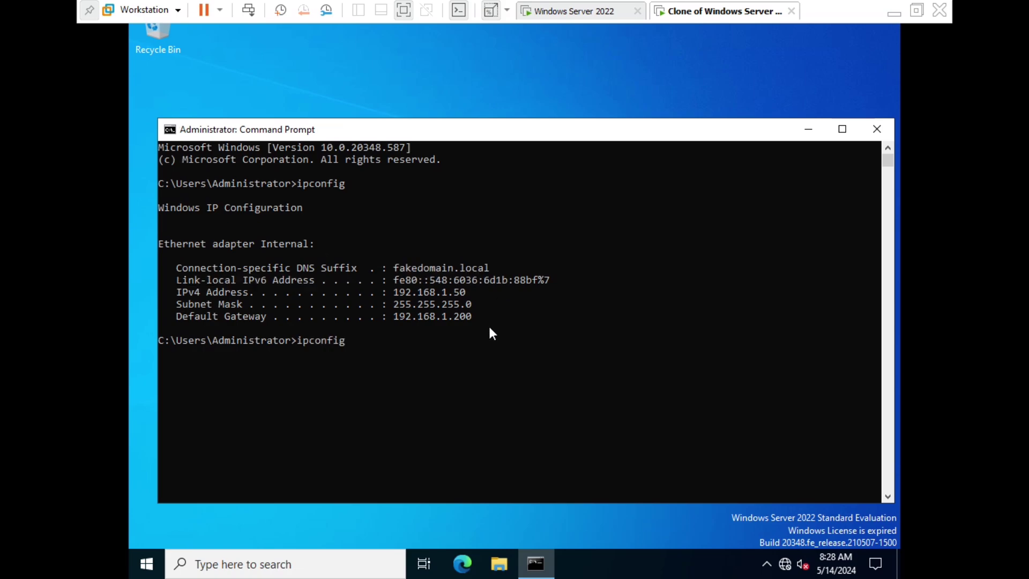
pyautogui.write(' /r')
pyautogui.press('Tab')
pyautogui.press('BackSpace')
pyautogui.press('BackSpace')
pyautogui.press('BackSpace')
pyautogui.press('BackSpace')
pyautogui.press('BackSpace')
pyautogui.press('BackSpace')
pyautogui.write('RELEASE')
pyautogui.press('Return')
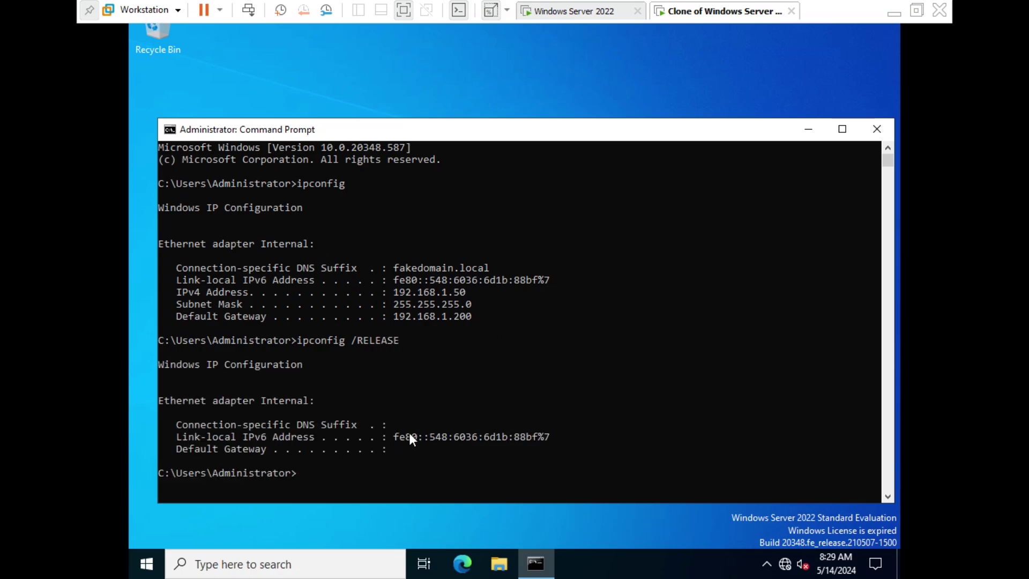
pyautogui.write('ipconfig')
pyautogui.press('Return')
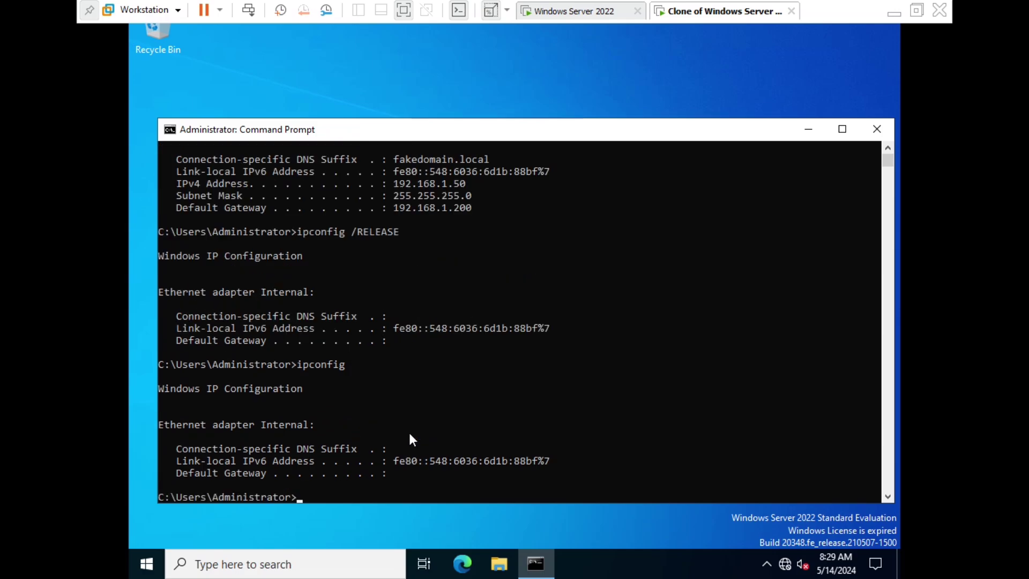
pyautogui.scroll(-1, 279, 435)
# Renew the lease, copy the IPv4 and subnet lines, and rerun ipconfig to confirm 192.168.1.50.
pyautogui.write('i')
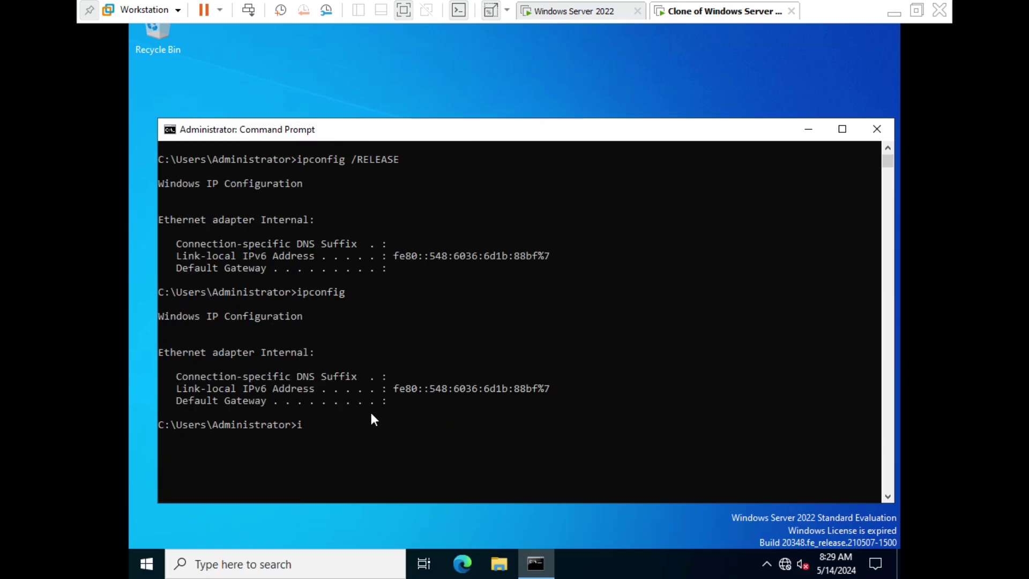
pyautogui.write('pconfig /renew')
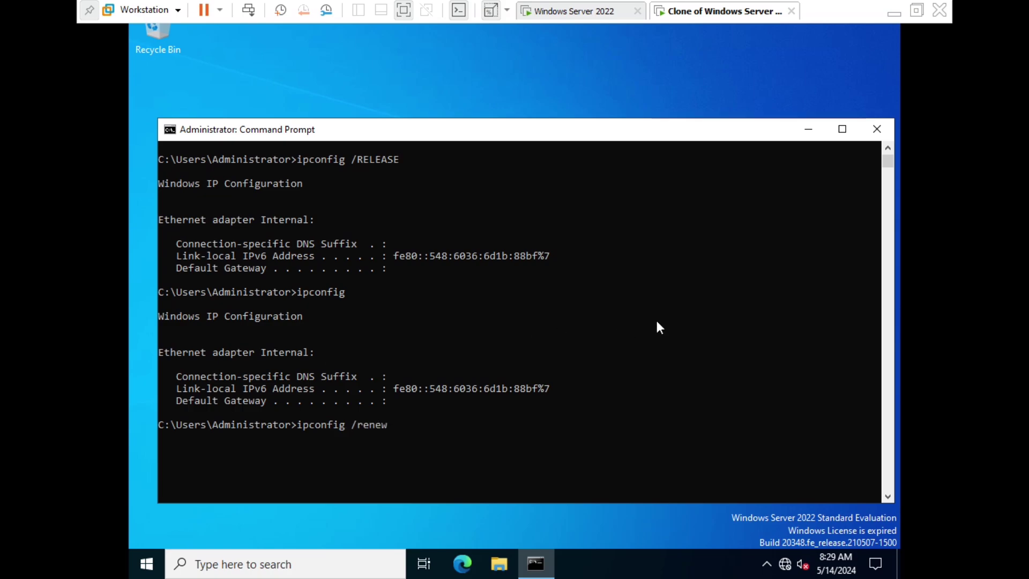
pyautogui.press('Return')
pyautogui.scroll(-3, 397, 434)
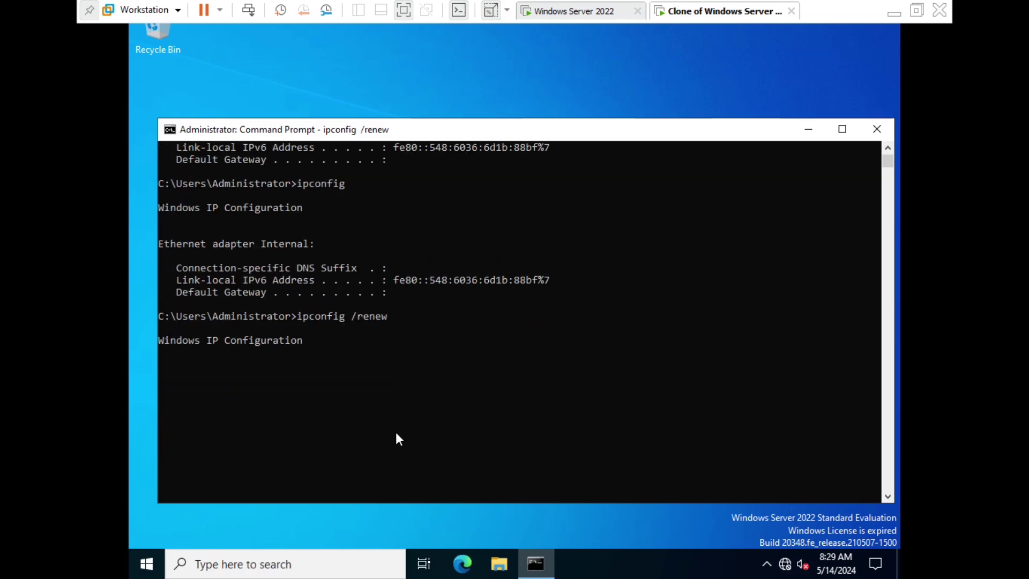
pyautogui.scroll(-1, 396, 431)
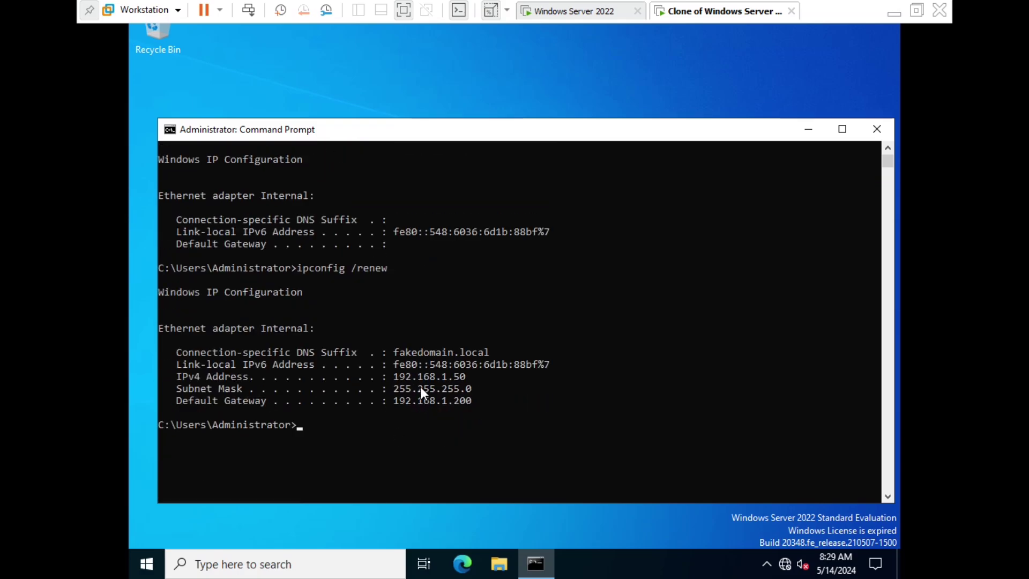
pyautogui.moveTo(394, 375); pyautogui.dragTo(494, 386)
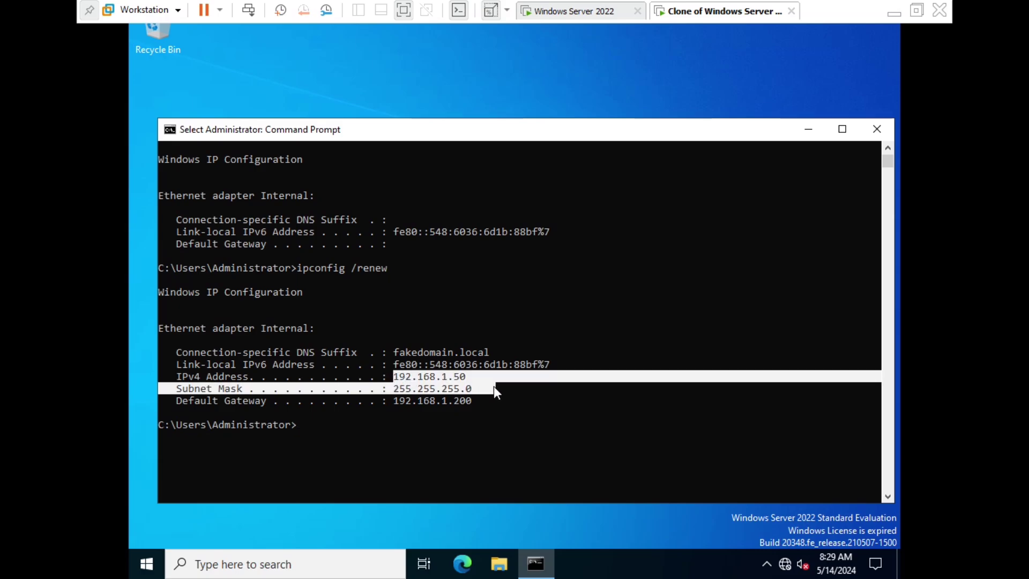
pyautogui.rightClick(494, 386)
pyautogui.write('ipconfig')
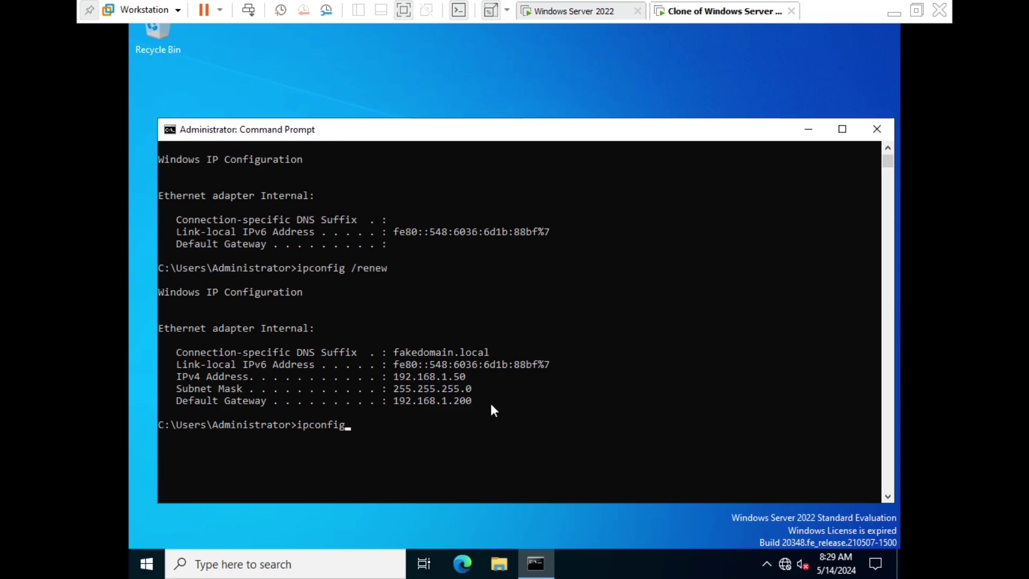
pyautogui.press('Return')
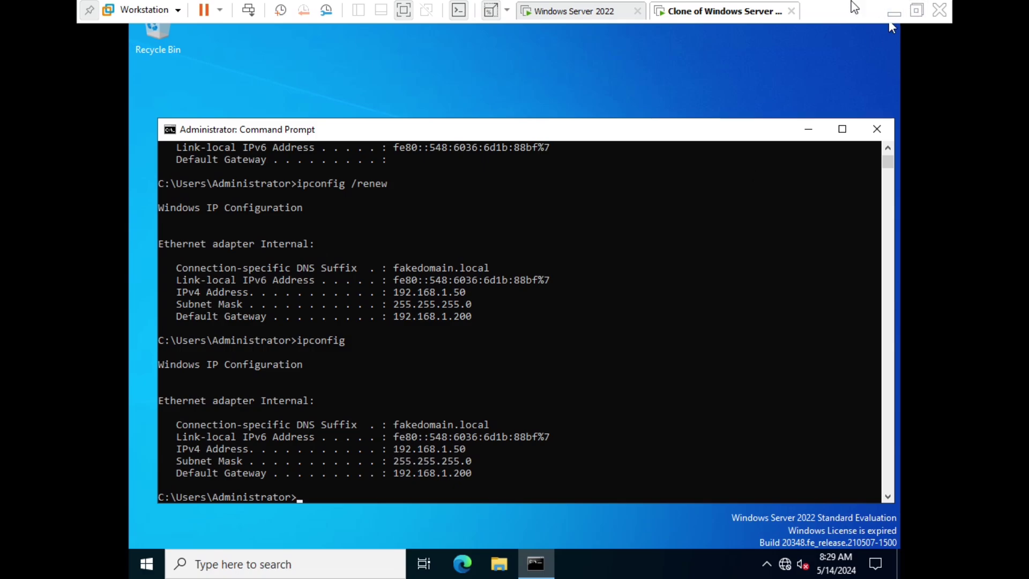
# On the DHCP server, refresh Address Leases, select the 192.168.1.50 lease, then return to the clone.
pyautogui.click(596, 13)
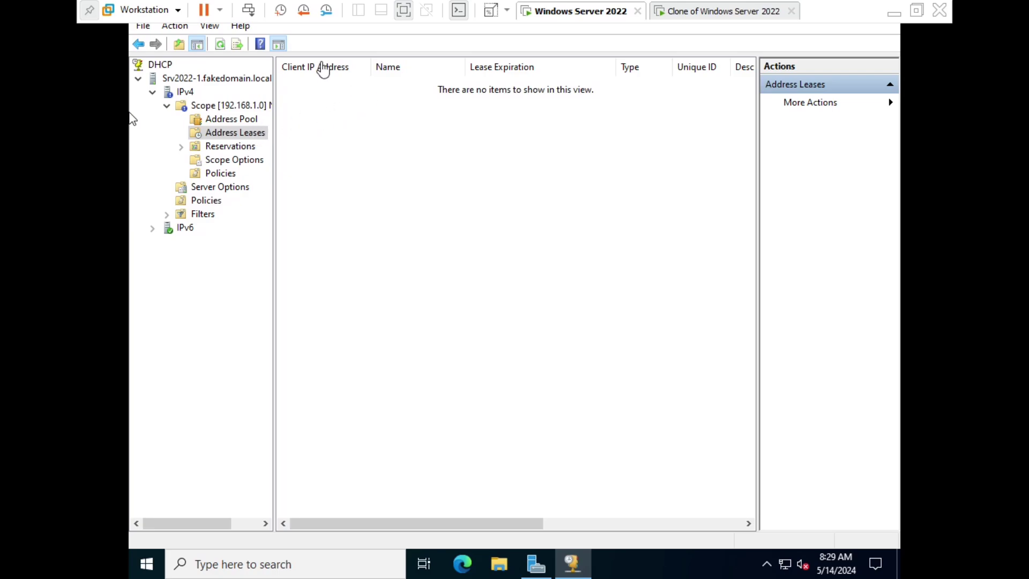
pyautogui.click(219, 47)
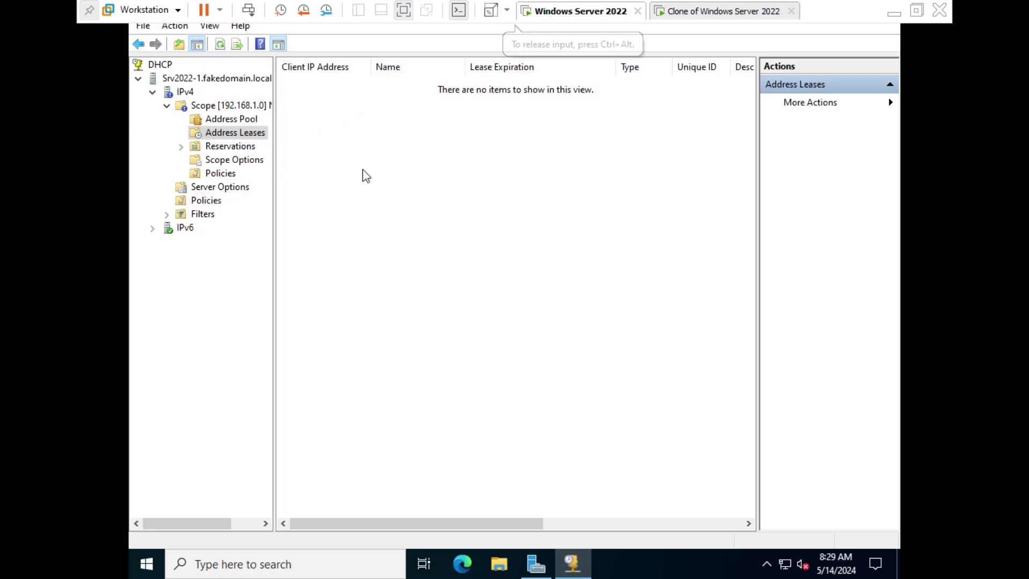
pyautogui.click(220, 45)
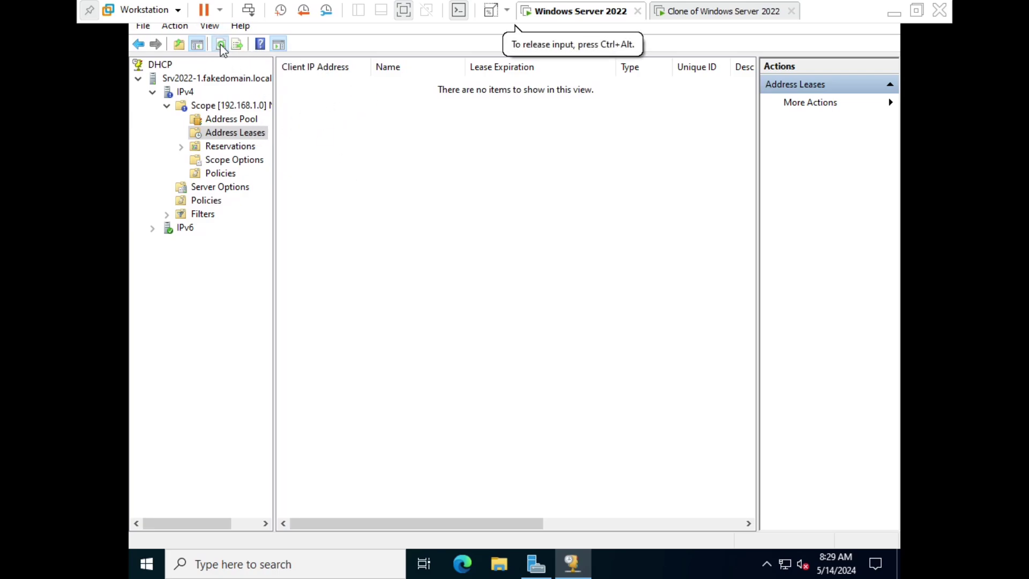
pyautogui.click(399, 88)
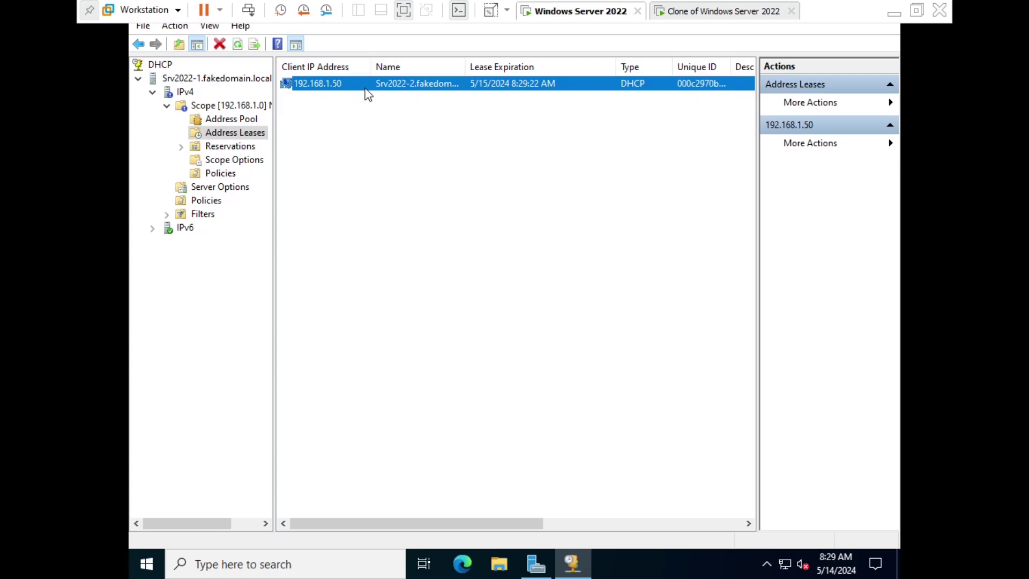
pyautogui.click(235, 46)
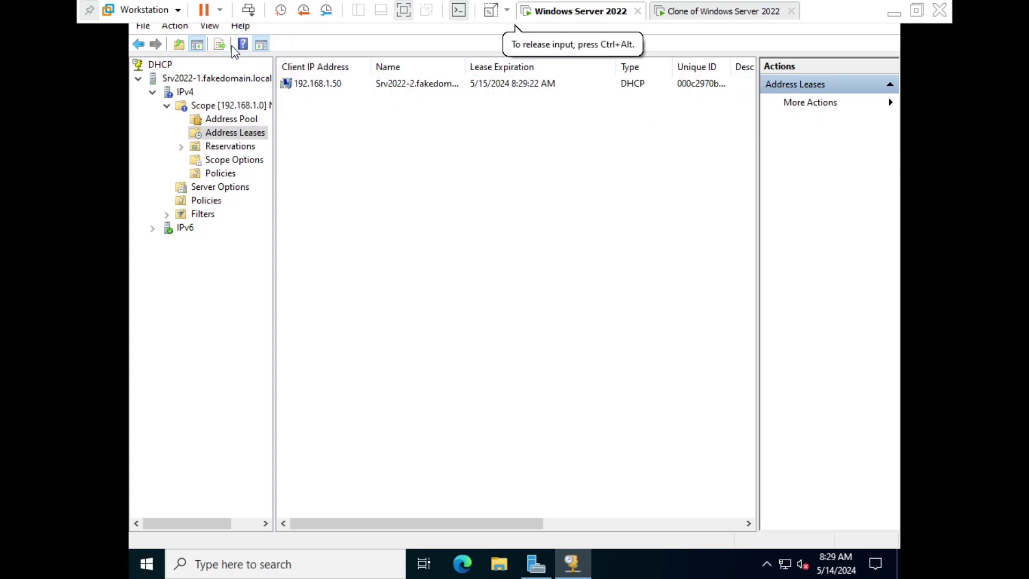
pyautogui.click(691, 11)
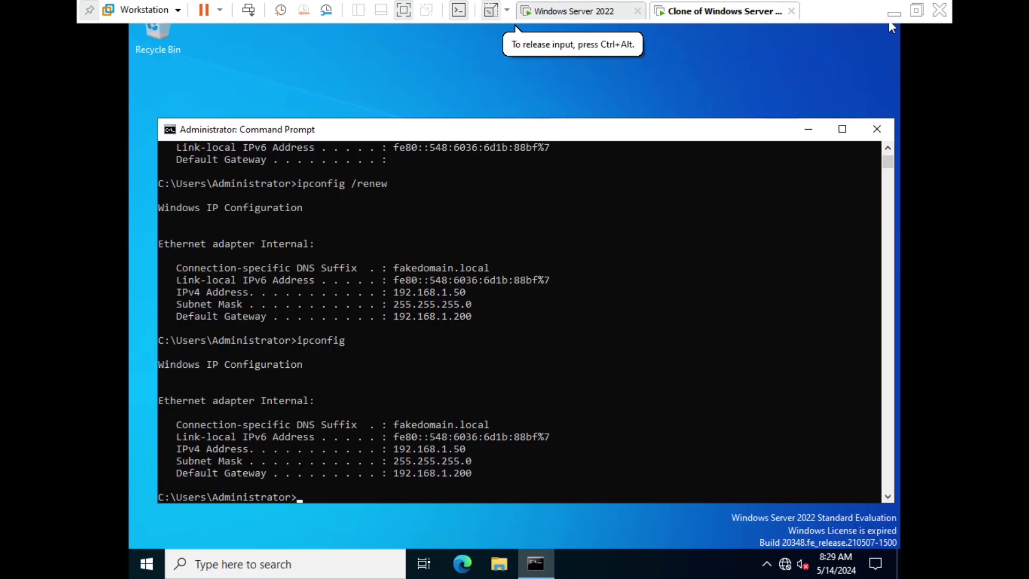
# Run ipconfig /RELEASE on the clone and answer Yes to make the PC discoverable.
pyautogui.write('ipconfig /renew')
pyautogui.press('Up')
pyautogui.press('Up')
pyautogui.press('Up')
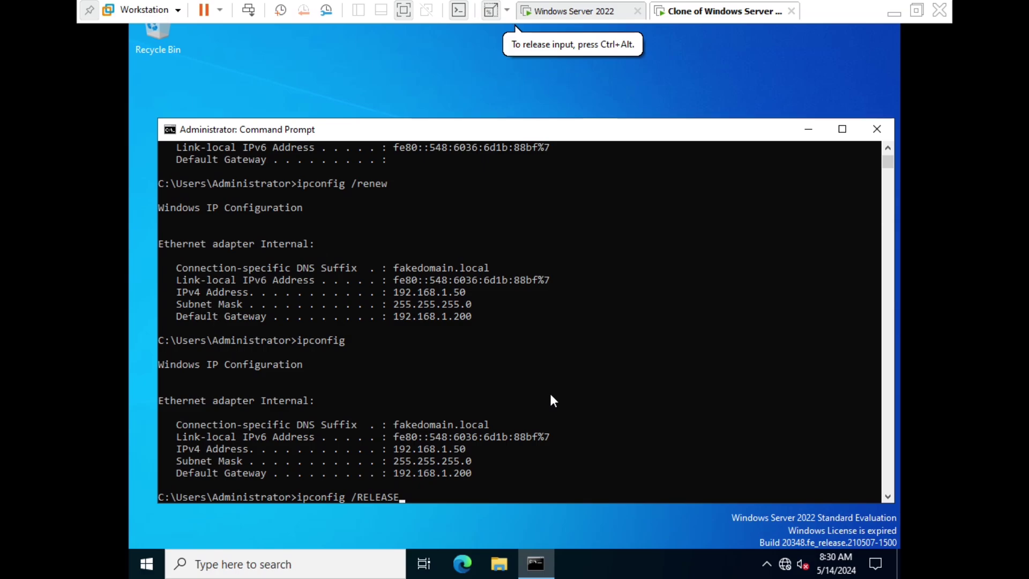
pyautogui.press('Return')
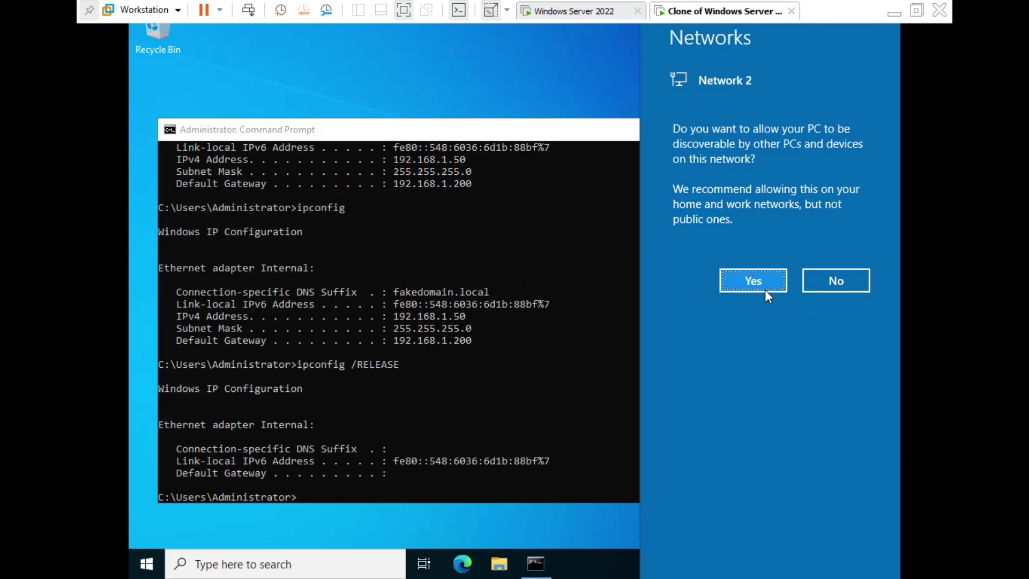
pyautogui.click(764, 286)
pyautogui.click(509, 368)
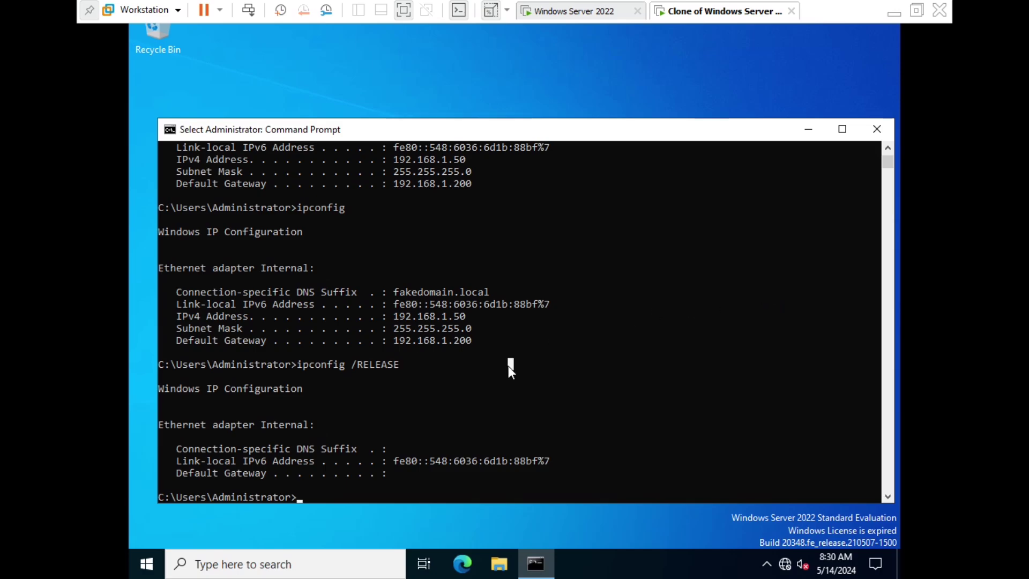
# Refresh the server's Address Leases list to show the lease removed, then return to the clone.
pyautogui.click(541, 13)
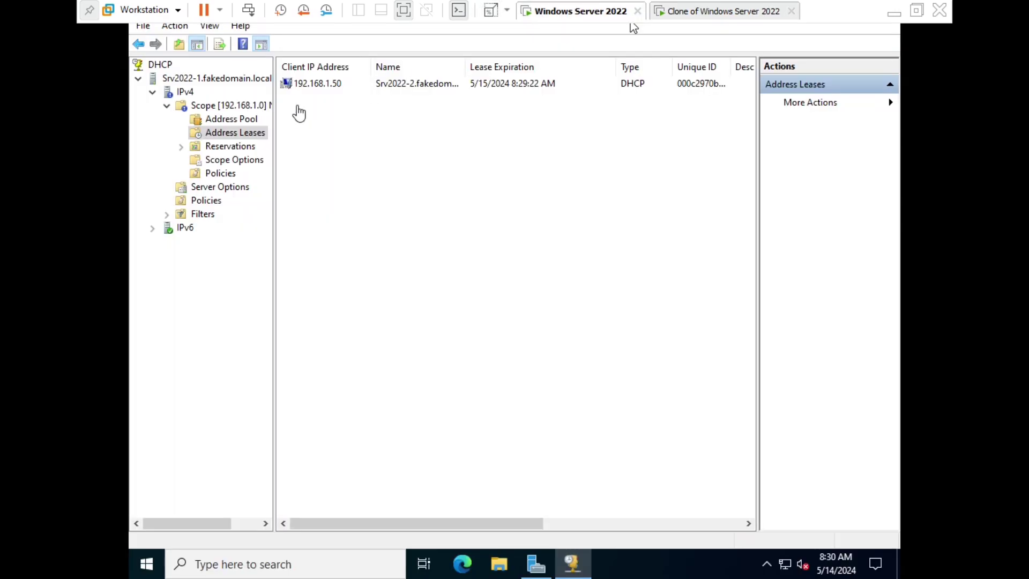
pyautogui.click(437, 250)
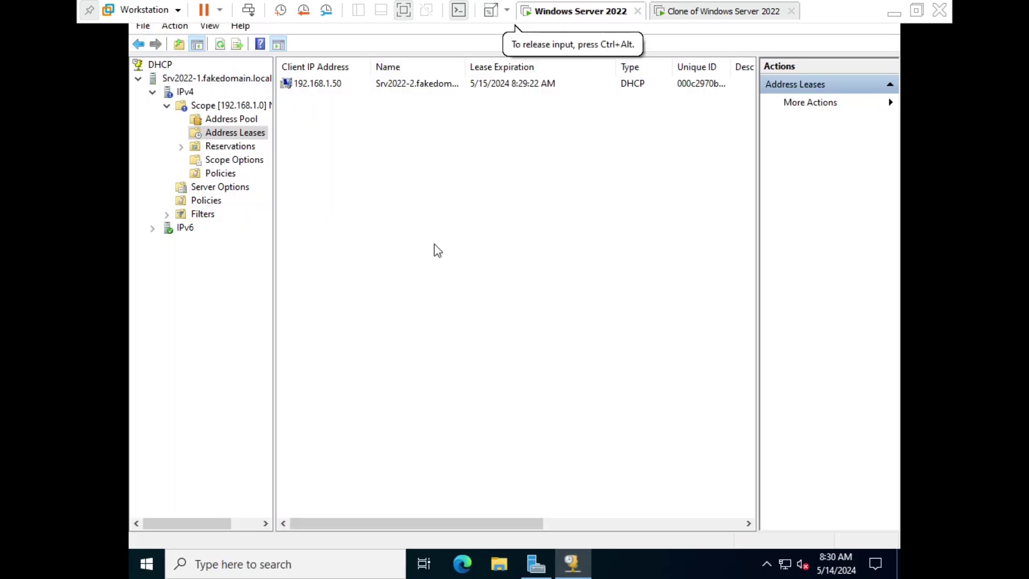
pyautogui.click(218, 44)
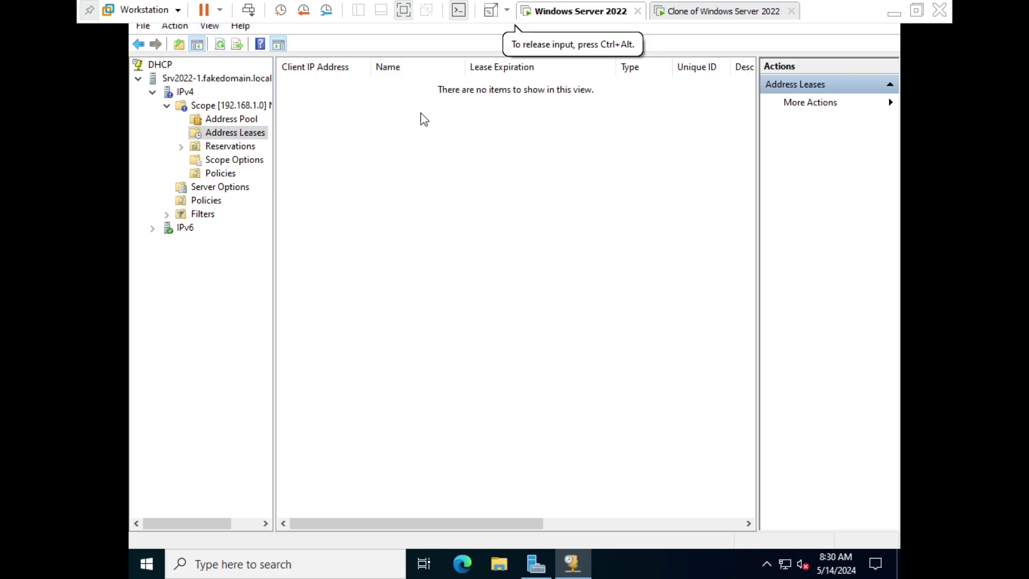
pyautogui.click(696, 12)
pyautogui.scroll(-7, 486, 426)
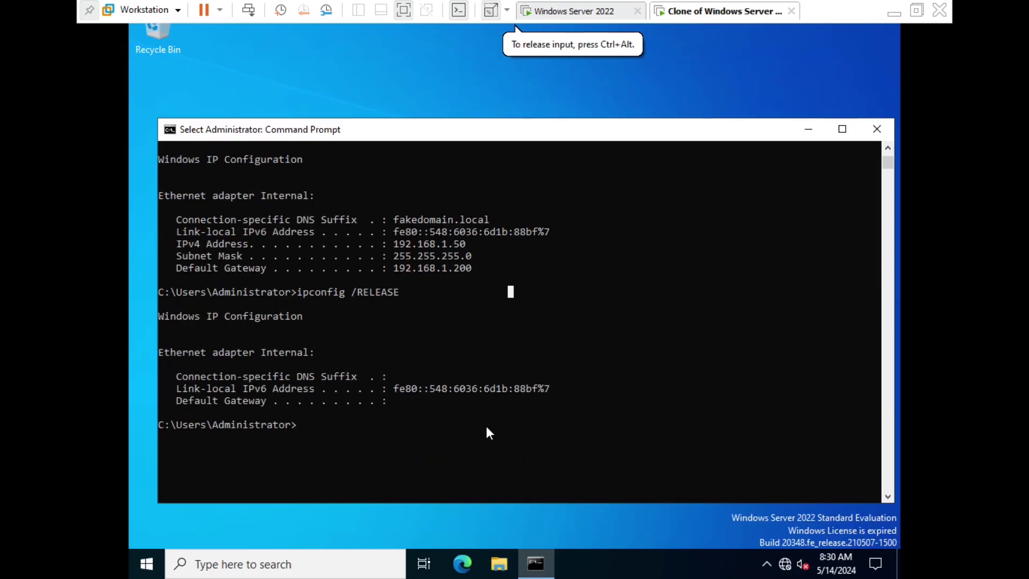
# Run ipconfig /renew so the clone regains 192.168.1.50, and highlight the new address.
pyautogui.press('Up')
pyautogui.press('BackSpace')
pyautogui.press('BackSpace')
pyautogui.press('BackSpace')
pyautogui.press('BackSpace')
pyautogui.press('BackSpace')
pyautogui.press('BackSpace')
pyautogui.press('BackSpace')
pyautogui.press('BackSpace')
pyautogui.press('BackSpace')
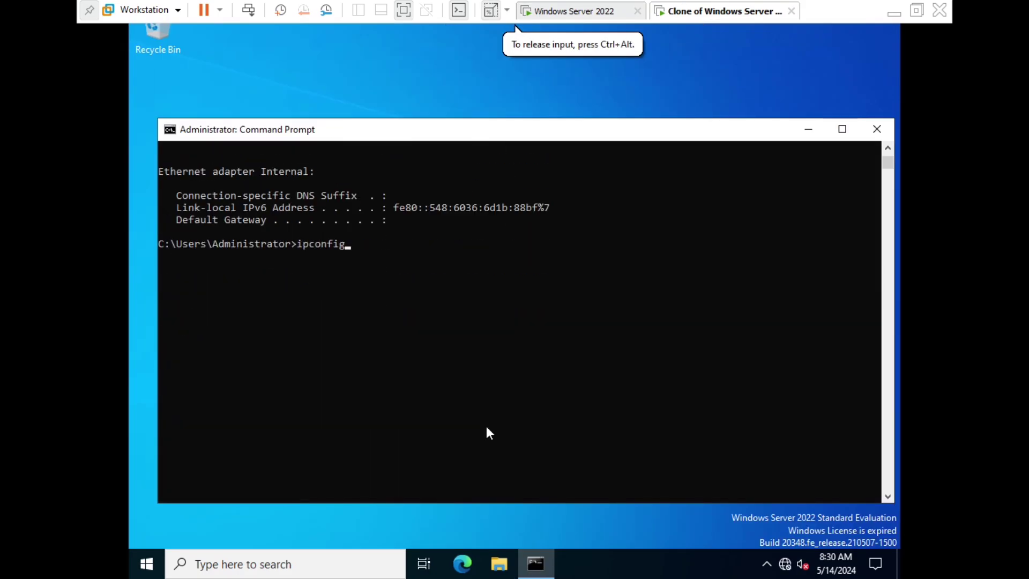
pyautogui.write('/renew')
pyautogui.press('Return')
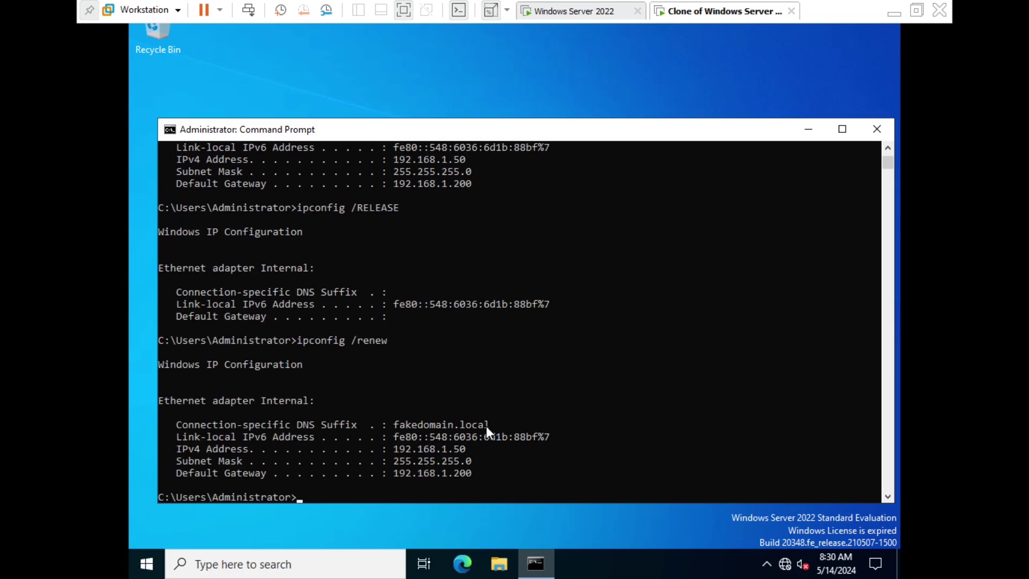
pyautogui.doubleClick(444, 452)
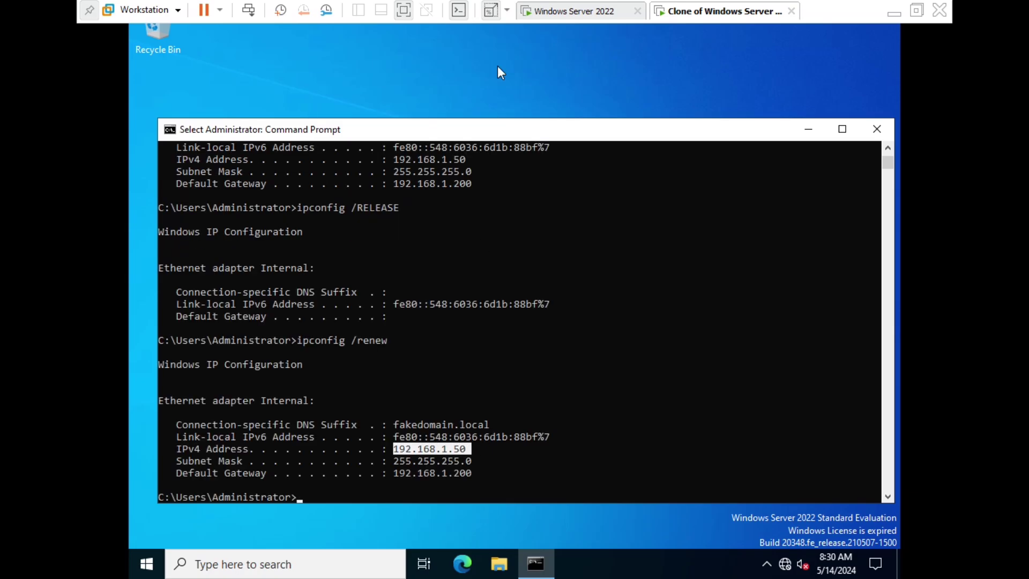
# Refresh the DHCP console's Address Leases and select the renewed 192.168.1.50 lease.
pyautogui.click(556, 19)
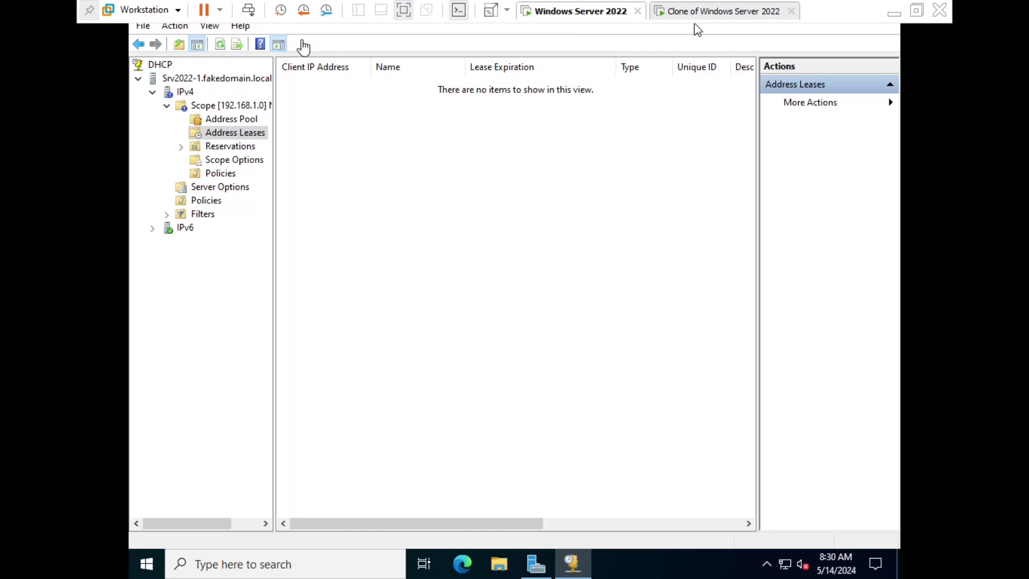
pyautogui.click(219, 44)
pyautogui.click(362, 85)
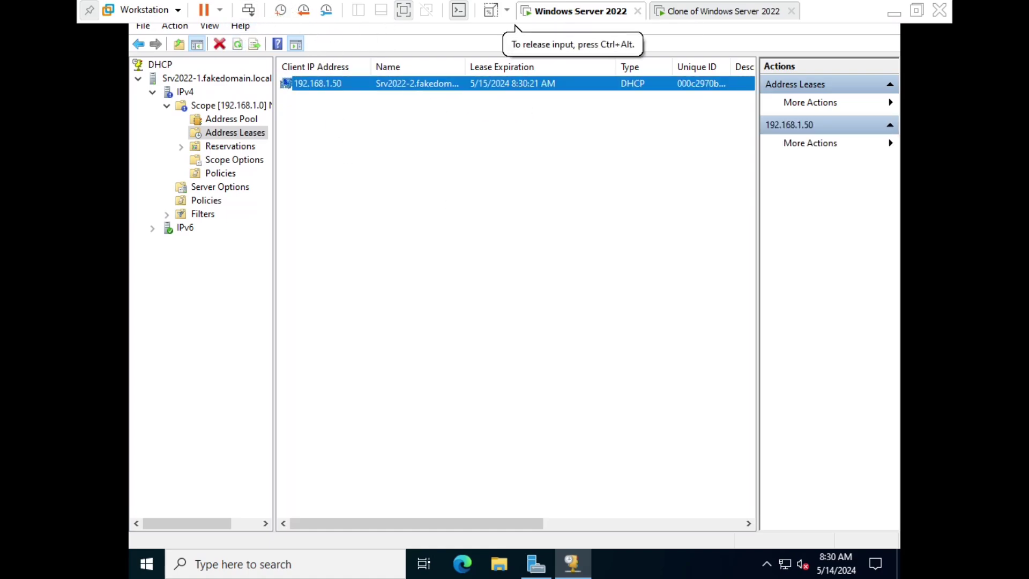